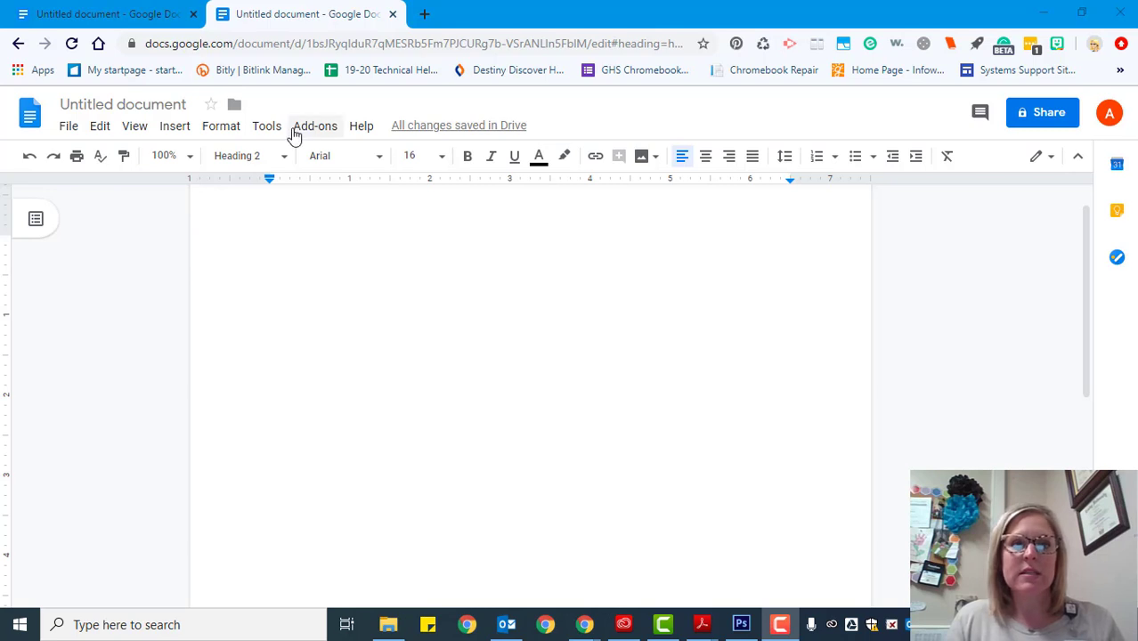
- Create a new blank Google Docs document by going to docs.new
{"action": "left_click", "coordinate": [291, 46]}
{"action": "type", "text": "doc."}
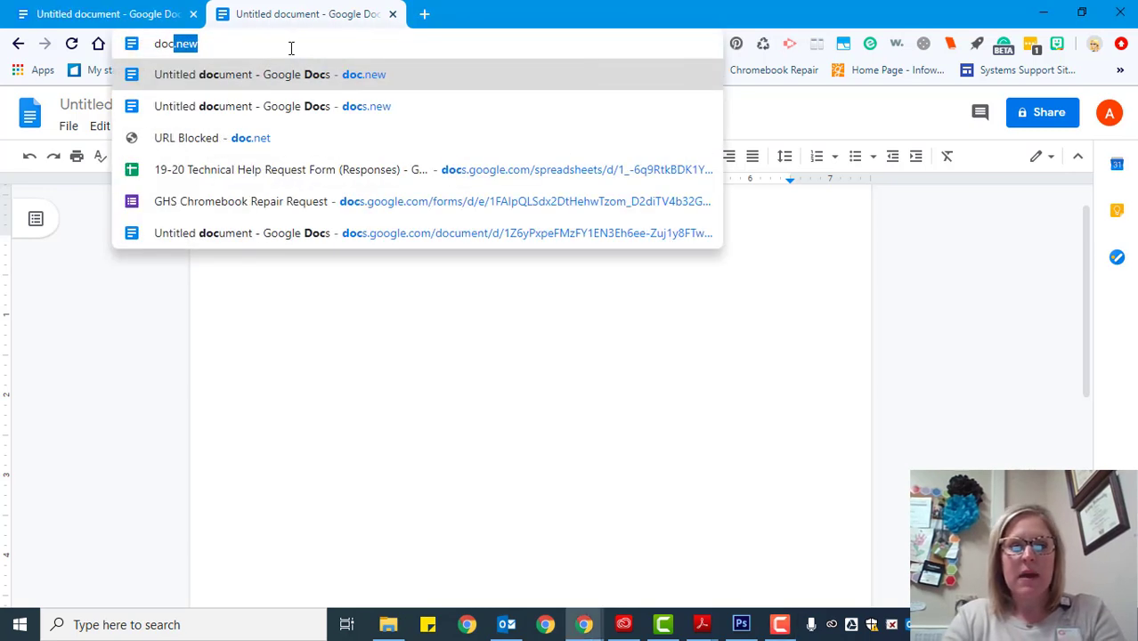
{"action": "key", "text": "BackSpace"}
{"action": "key", "text": "BackSpace"}
{"action": "type", "text": "s."}
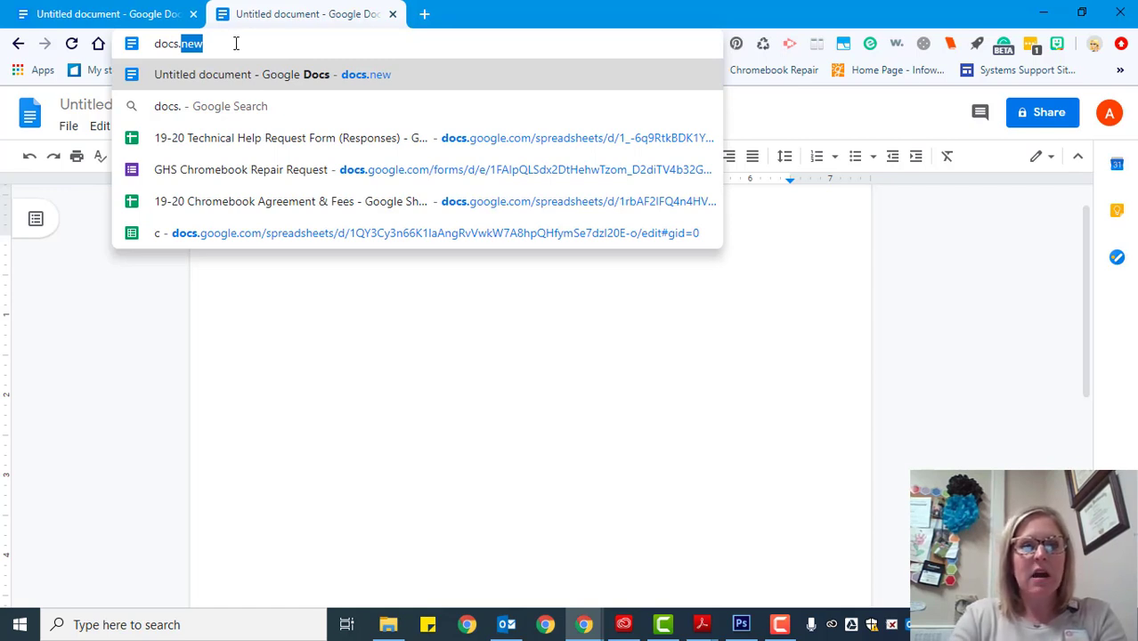
{"action": "type", "text": "new"}
{"action": "key", "text": "Return"}
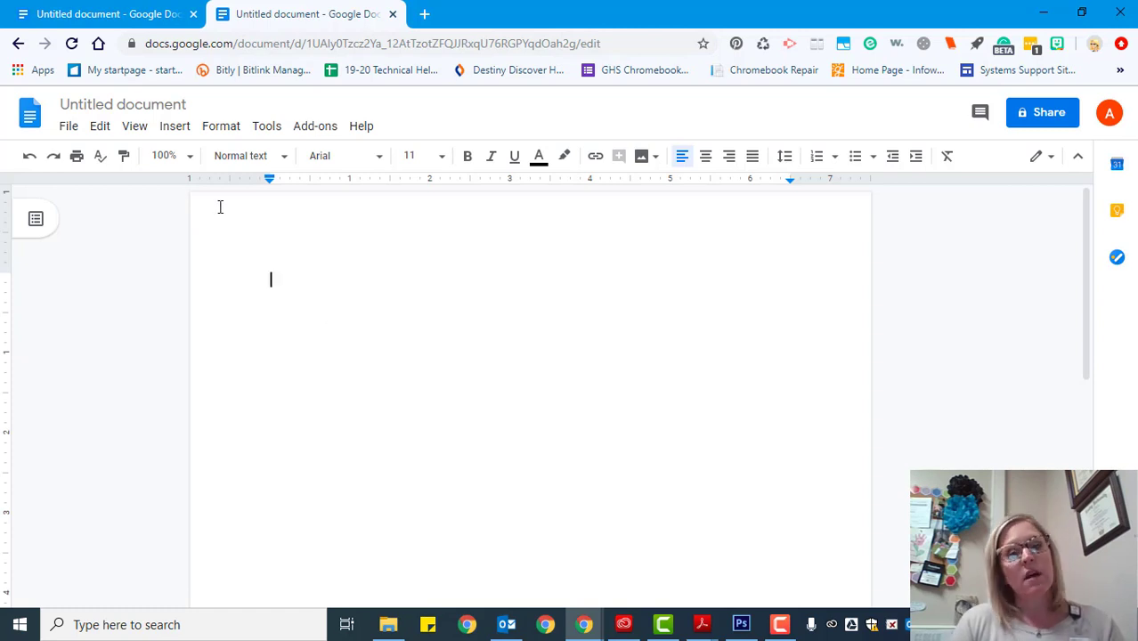
- Add the heading "Sample A" in the Heading 2 style on the first line and start a new line below it
{"action": "left_click", "coordinate": [285, 159]}
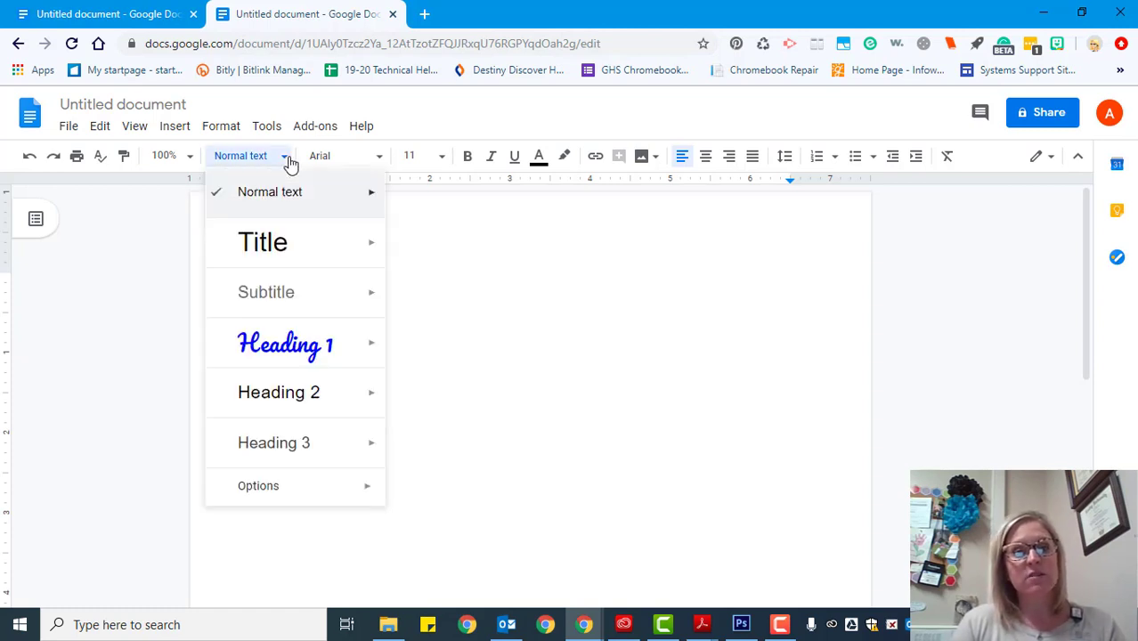
{"action": "left_click", "coordinate": [264, 404]}
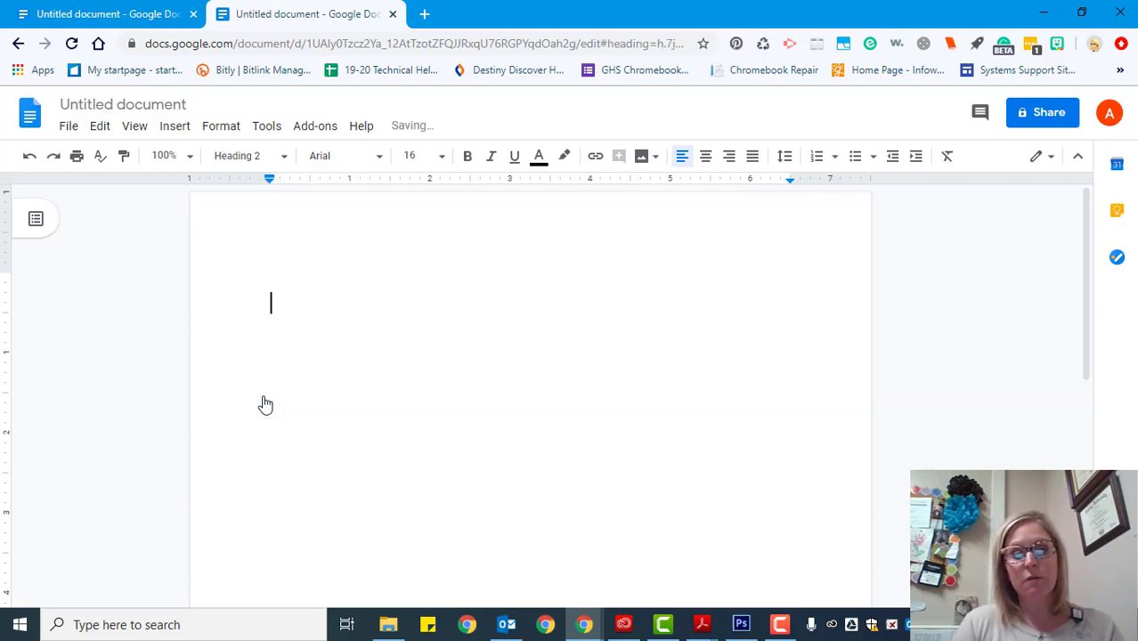
{"action": "left_click", "coordinate": [284, 160]}
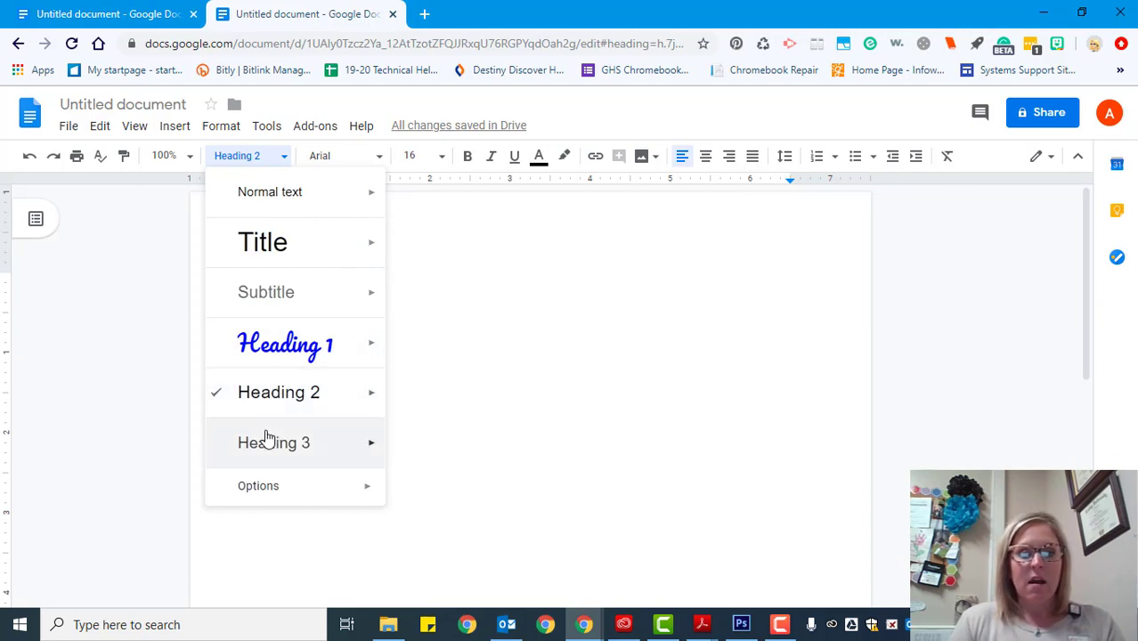
{"action": "mouse_move", "coordinate": [373, 359]}
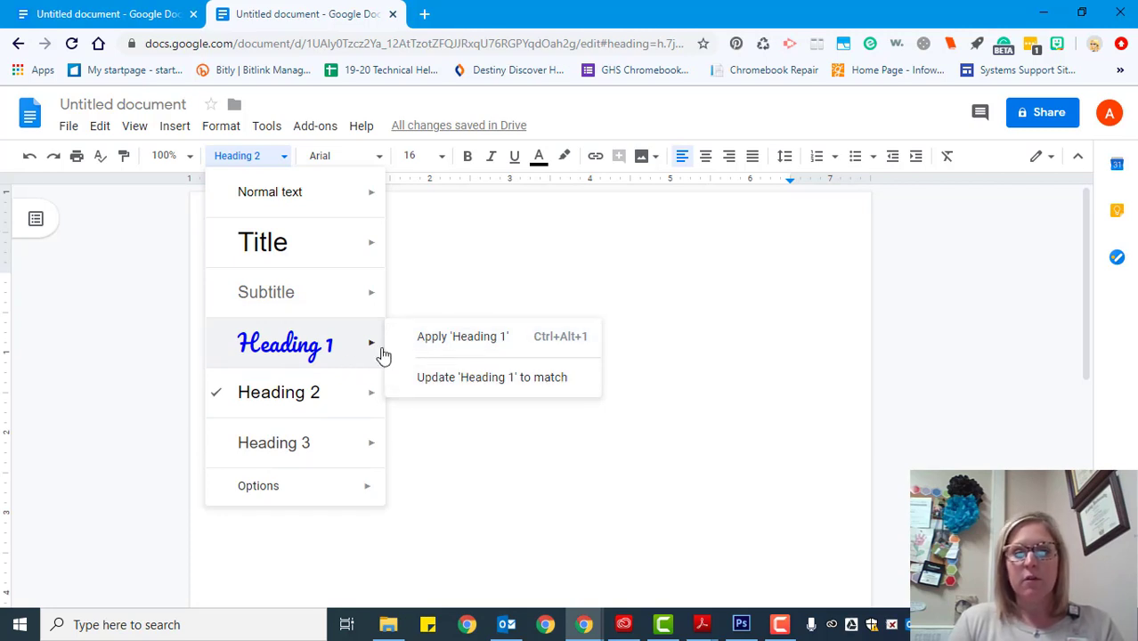
{"action": "mouse_move", "coordinate": [371, 397]}
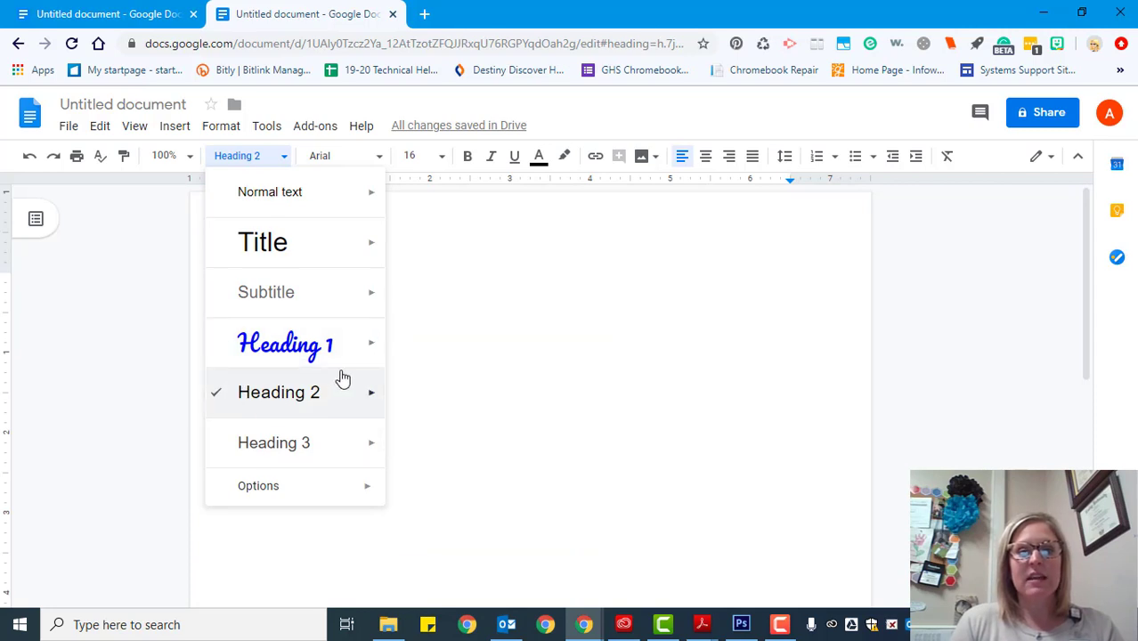
{"action": "mouse_move", "coordinate": [313, 341]}
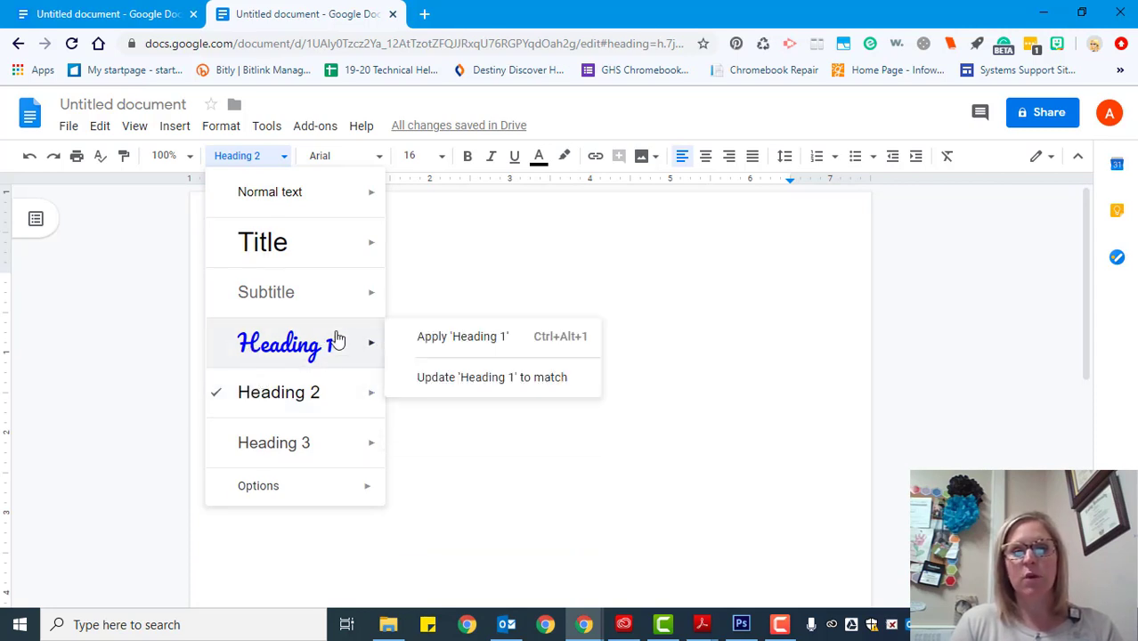
{"action": "left_click", "coordinate": [271, 400]}
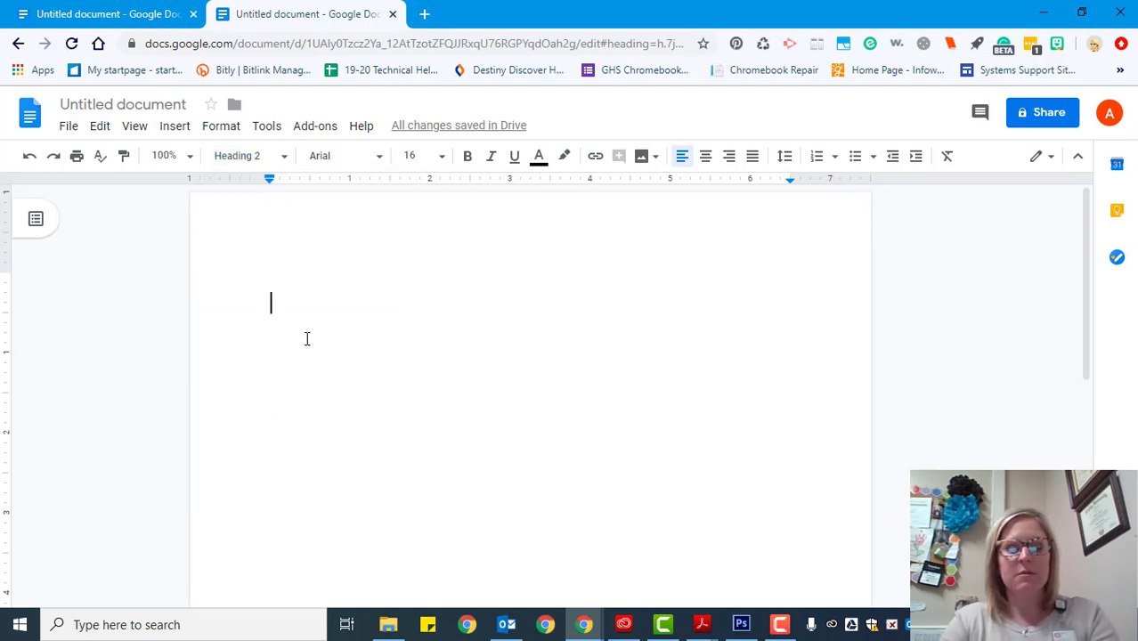
{"action": "type", "text": "S"}
{"action": "key", "text": "BackSpace"}
{"action": "type", "text": "Sampl"}
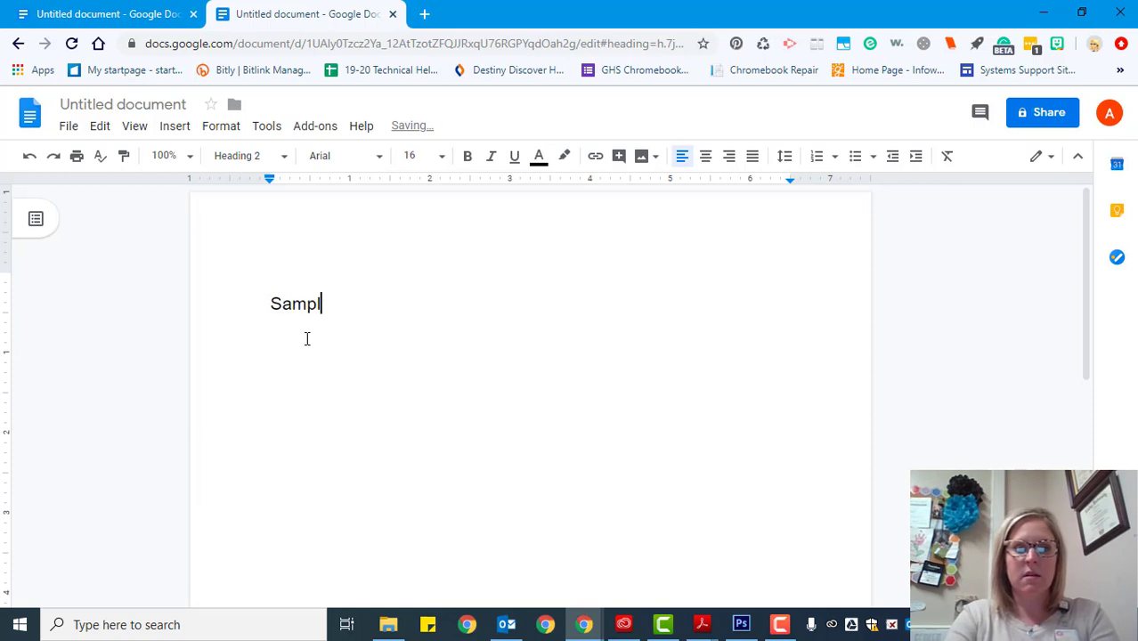
{"action": "type", "text": "e A"}
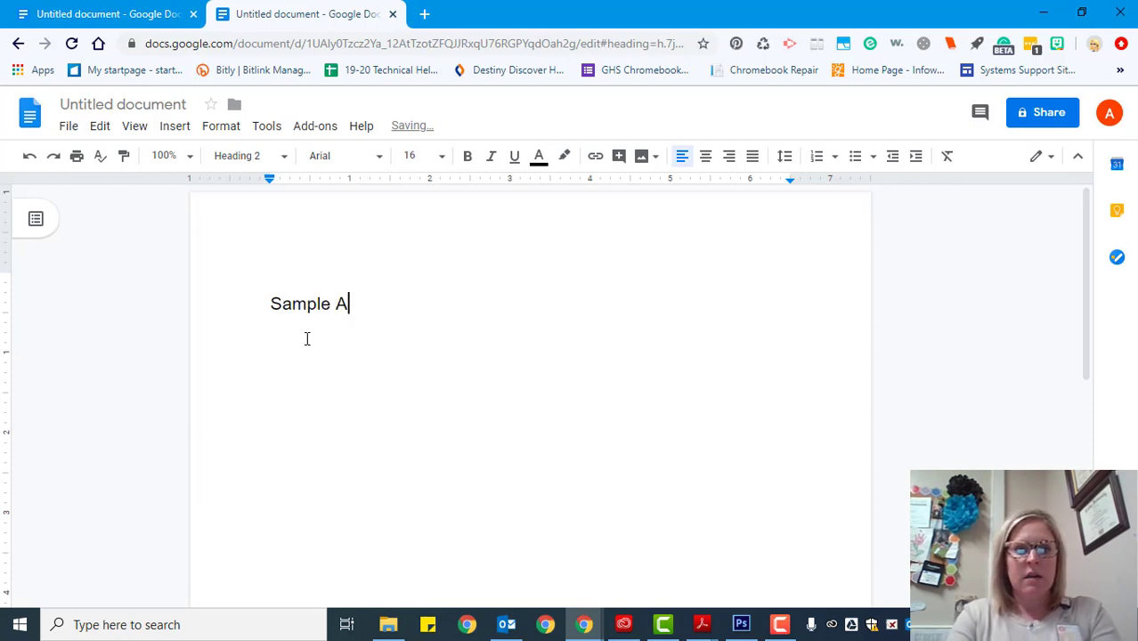
{"action": "key", "text": "Return"}
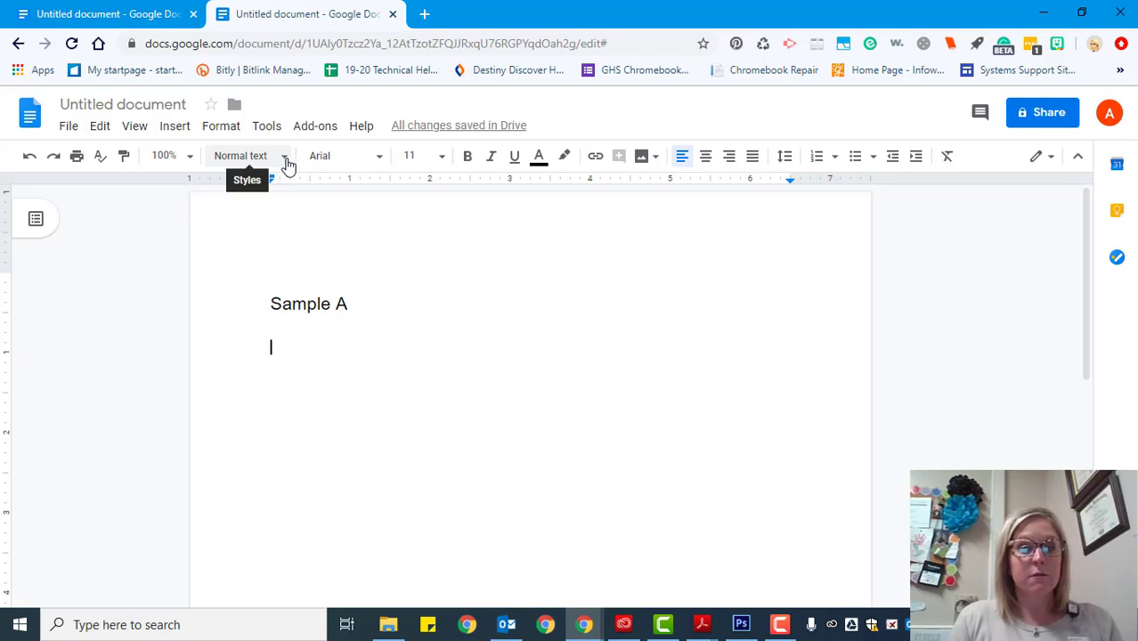
- Add the heading "Sample B" in the Heading 2 style beneath Sample A, followed by a new line
{"action": "left_click", "coordinate": [286, 166]}
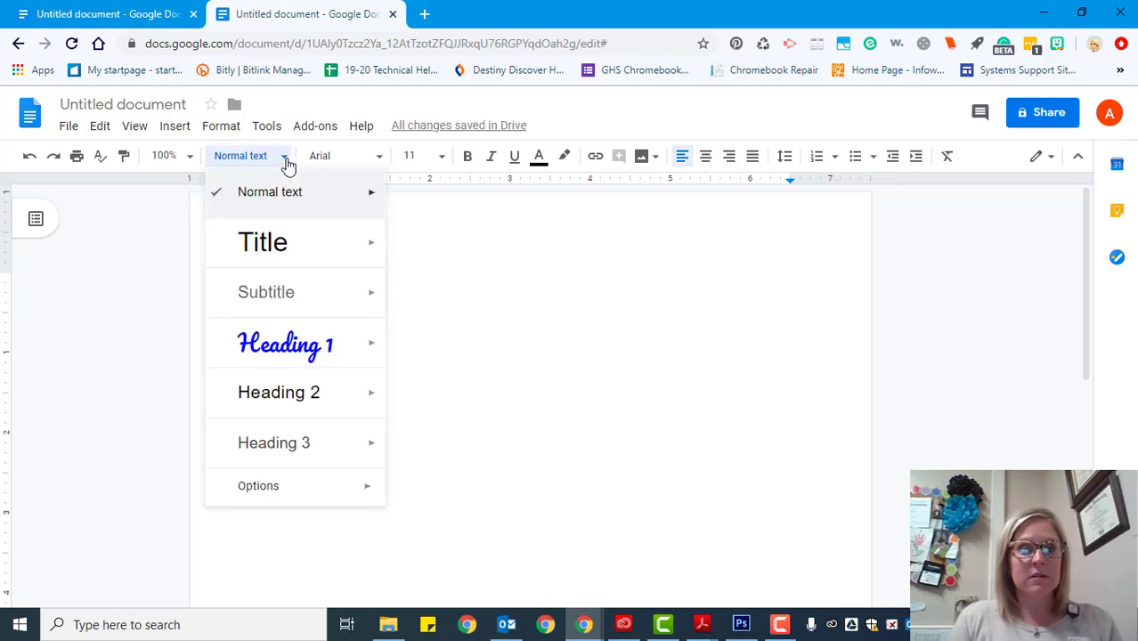
{"action": "left_click", "coordinate": [291, 403]}
{"action": "type", "text": "Sampl"}
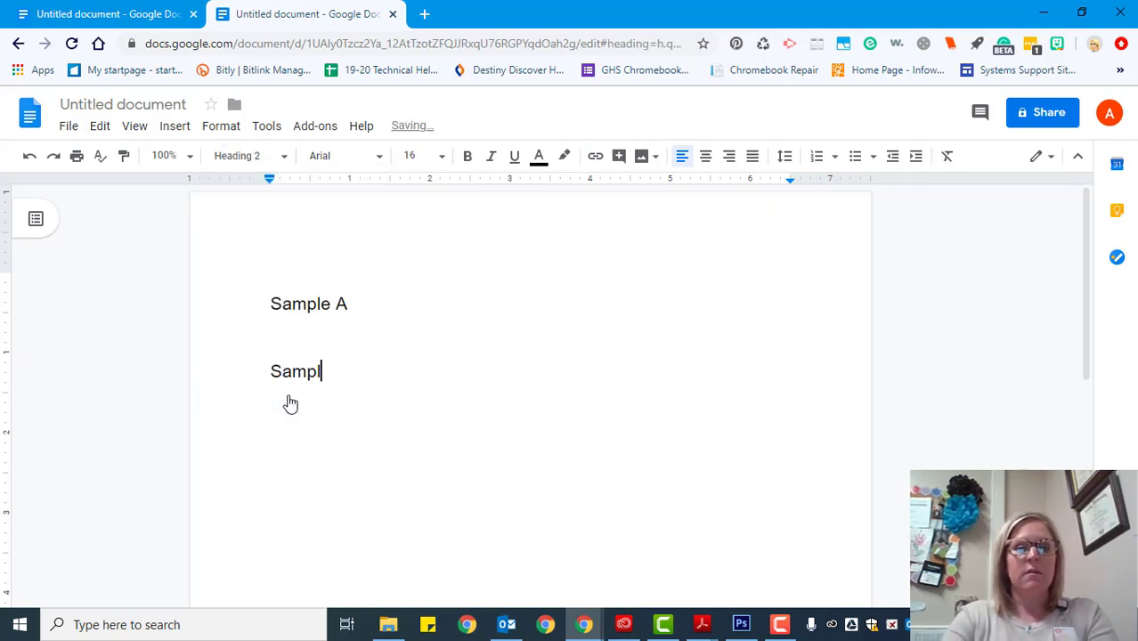
{"action": "type", "text": "e B"}
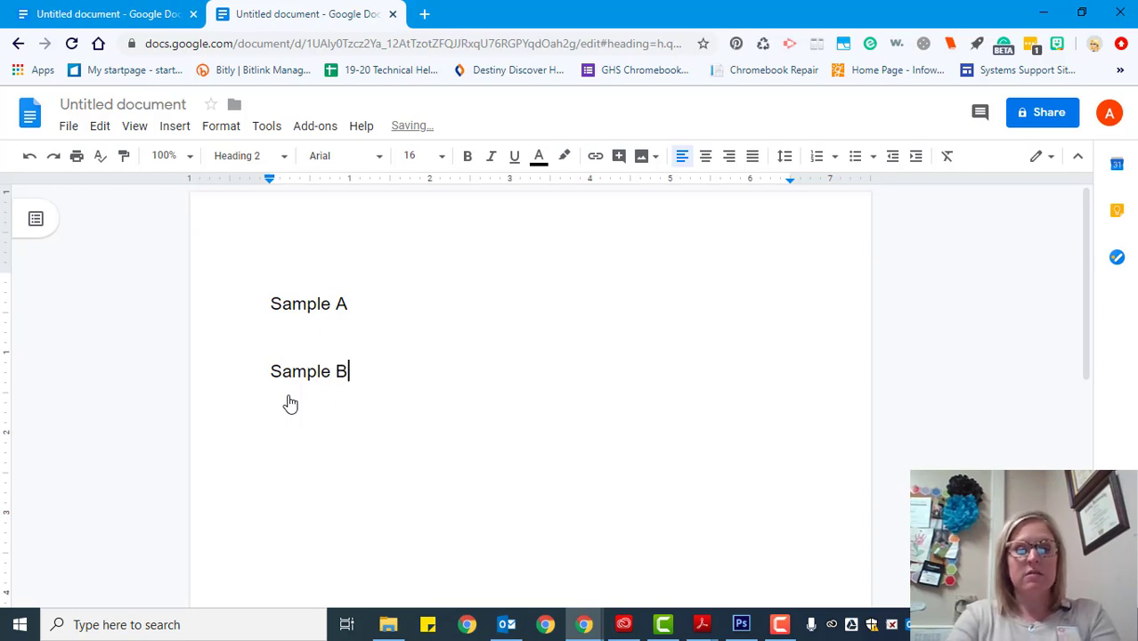
{"action": "key", "text": "Return"}
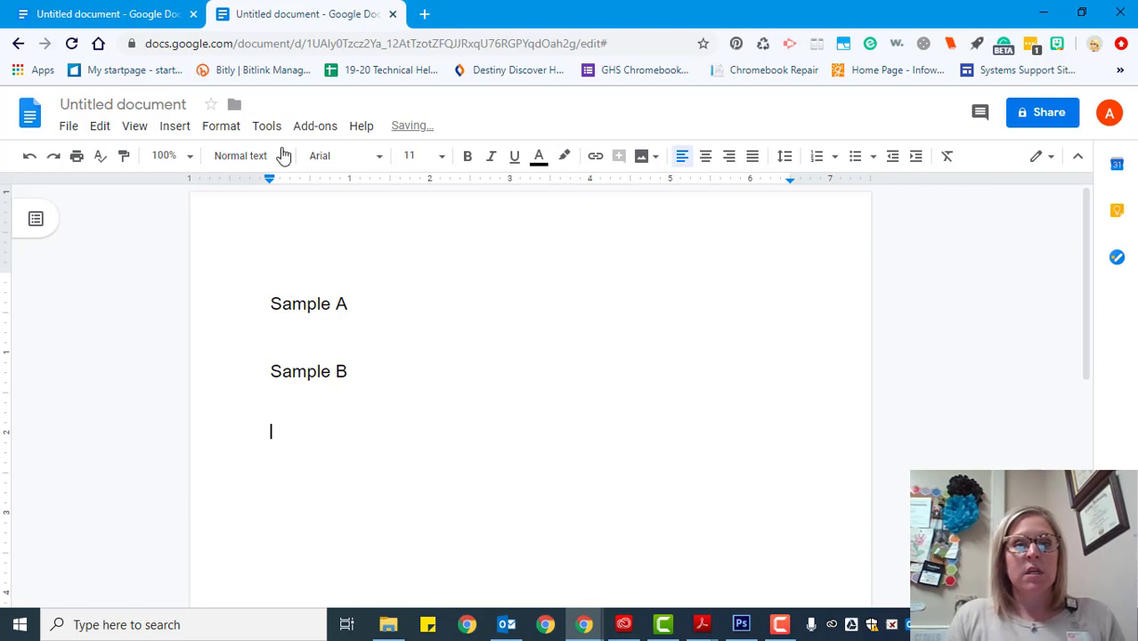
- Add the heading "Sample C" in the Heading 2 style beneath Sample B
{"action": "left_click", "coordinate": [283, 156]}
{"action": "left_click", "coordinate": [312, 403]}
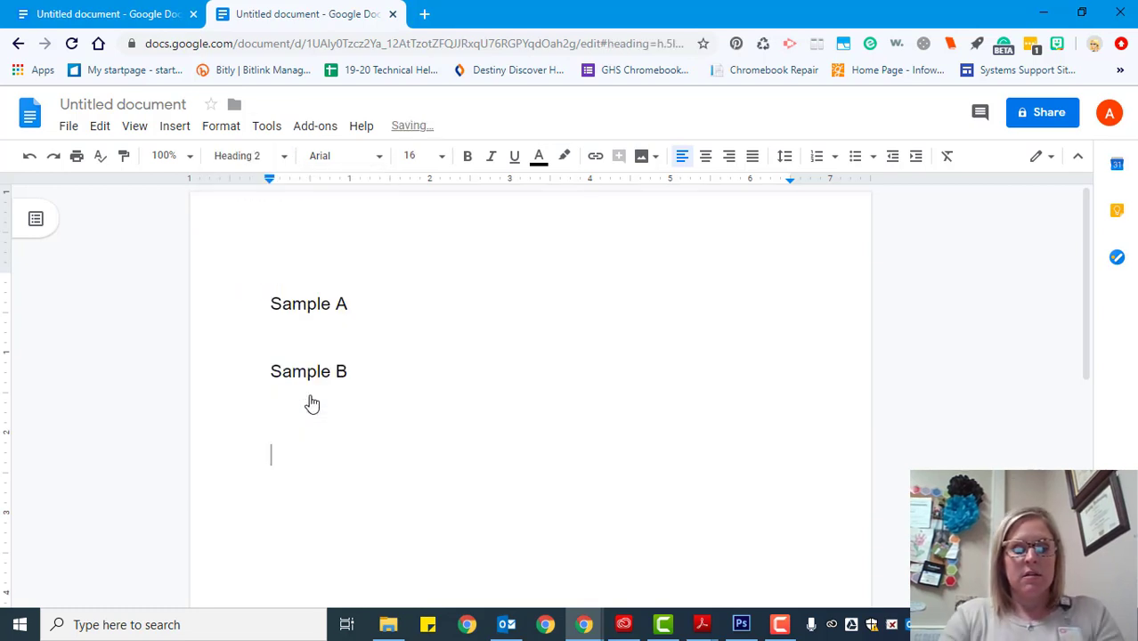
{"action": "type", "text": "Sample C"}
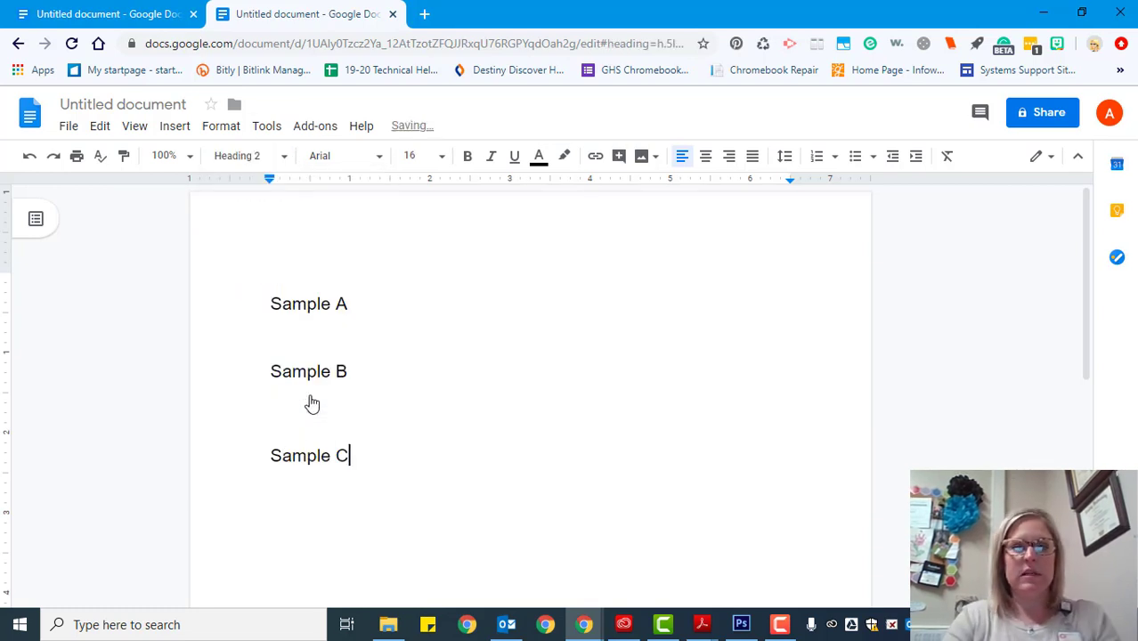
- Insert three empty lines above the Sample A heading and return to the first line of the document
{"action": "left_click", "coordinate": [262, 308]}
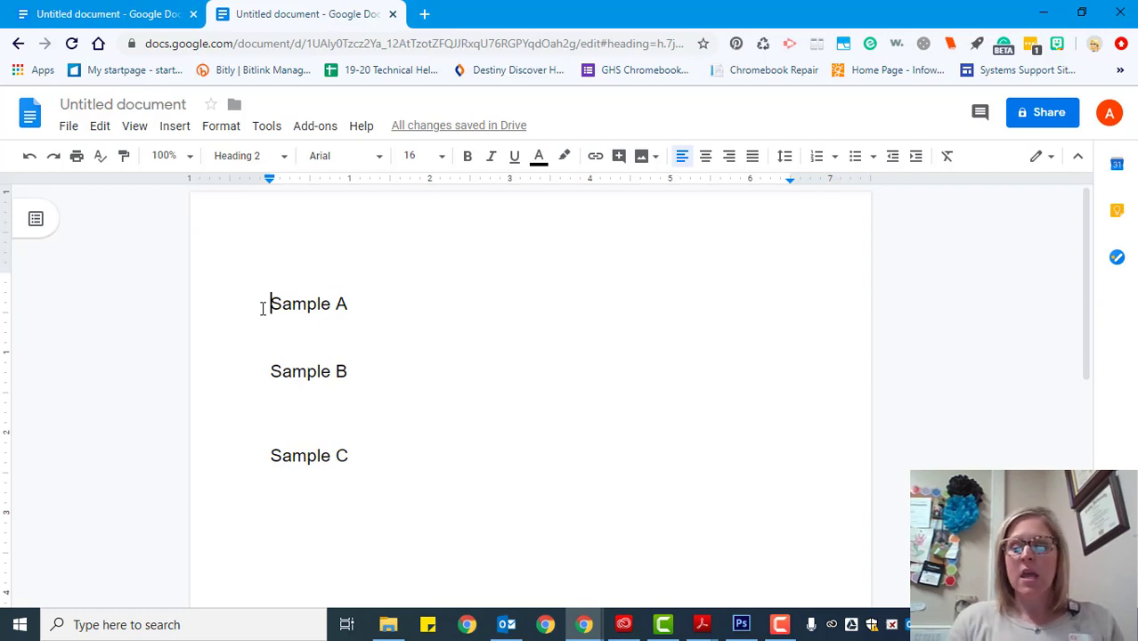
{"action": "key", "text": "Return"}
{"action": "key", "text": "Return"}
{"action": "key", "text": "Return"}
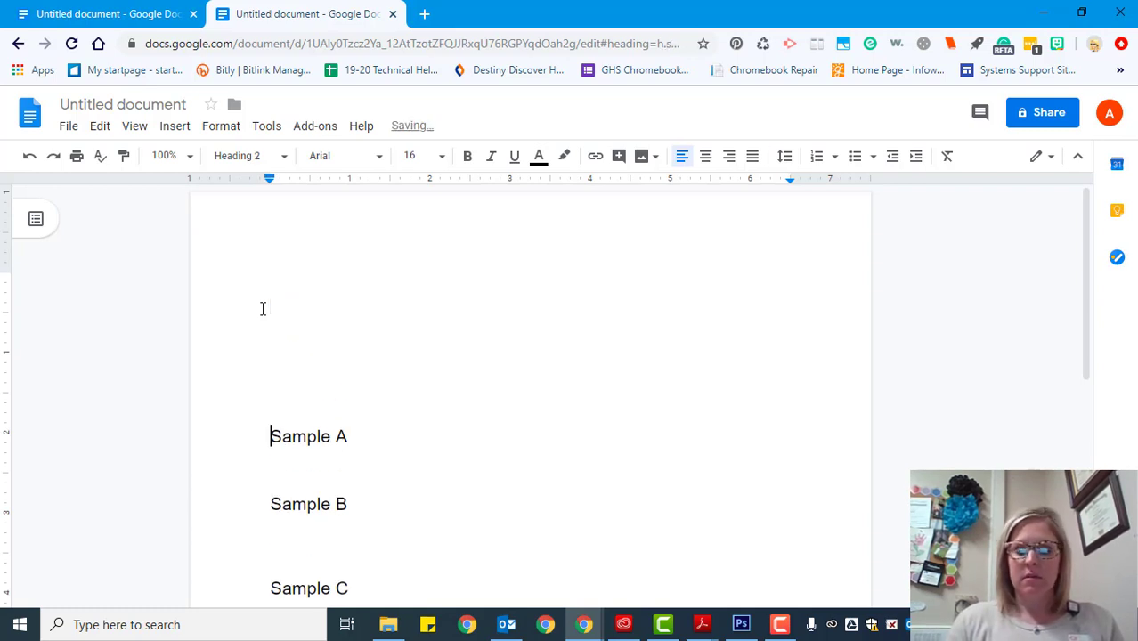
{"action": "key", "text": "Up"}
{"action": "key", "text": "Up"}
{"action": "key", "text": "Up"}
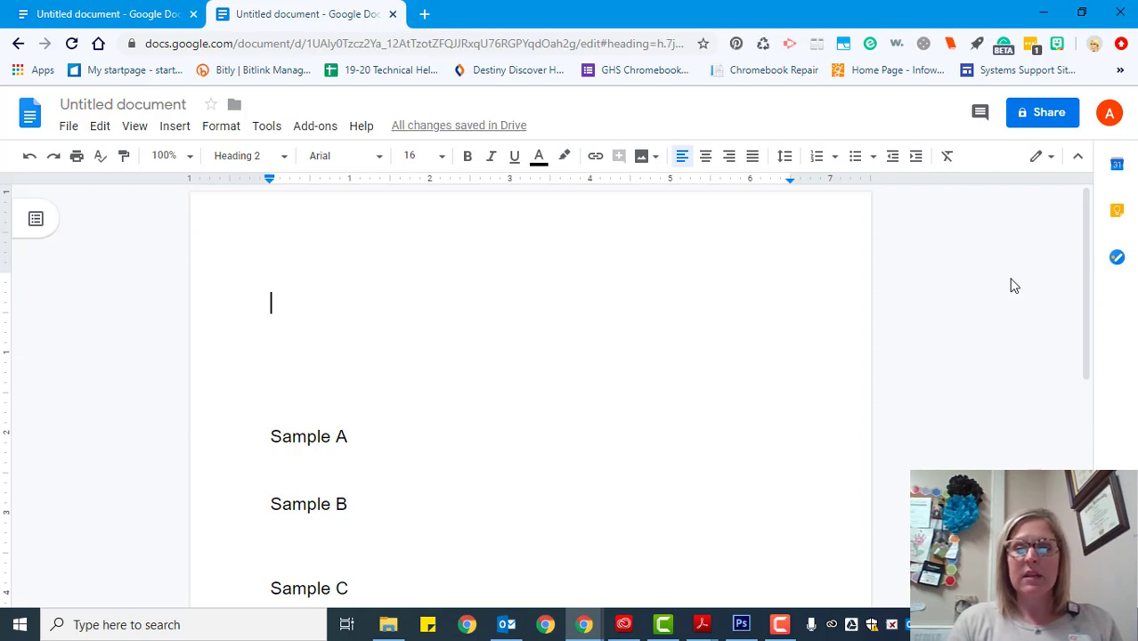
- Insert a page break on the line below Sample A so that Sample B starts a new page
{"action": "key", "text": "Down"}
{"action": "key", "text": "Down"}
{"action": "key", "text": "Down"}
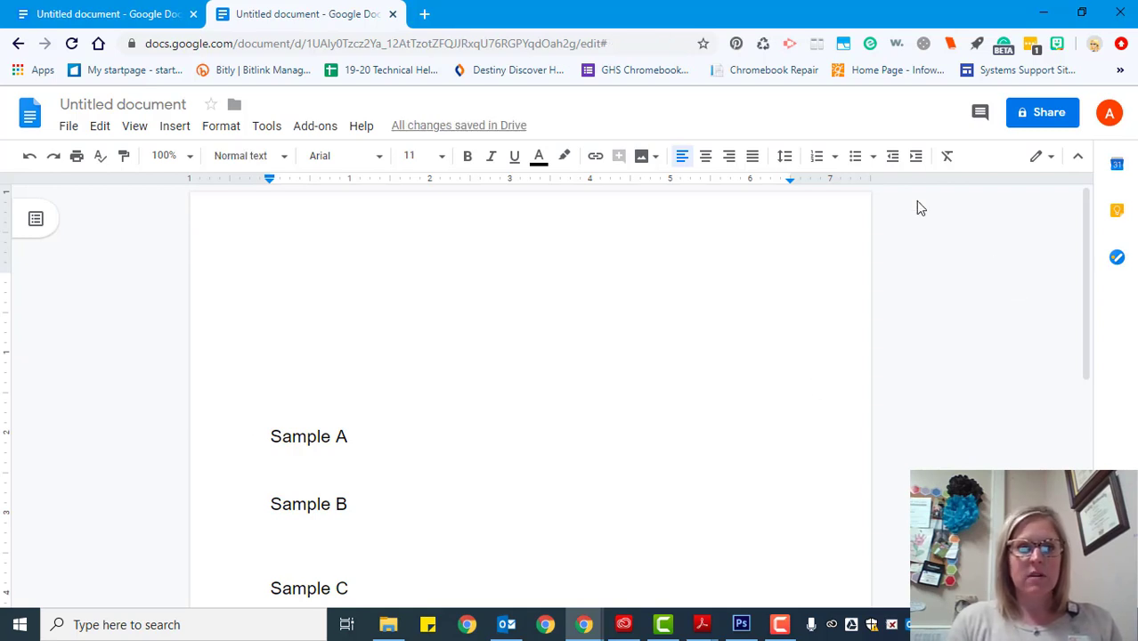
{"action": "left_click", "coordinate": [174, 126]}
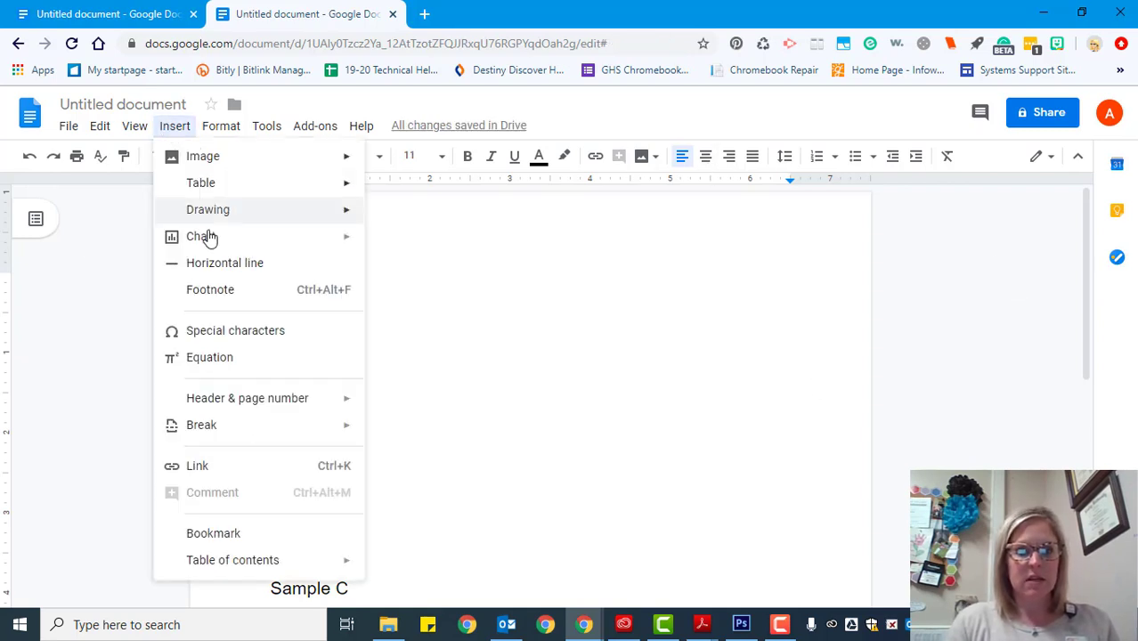
{"action": "mouse_move", "coordinate": [223, 426]}
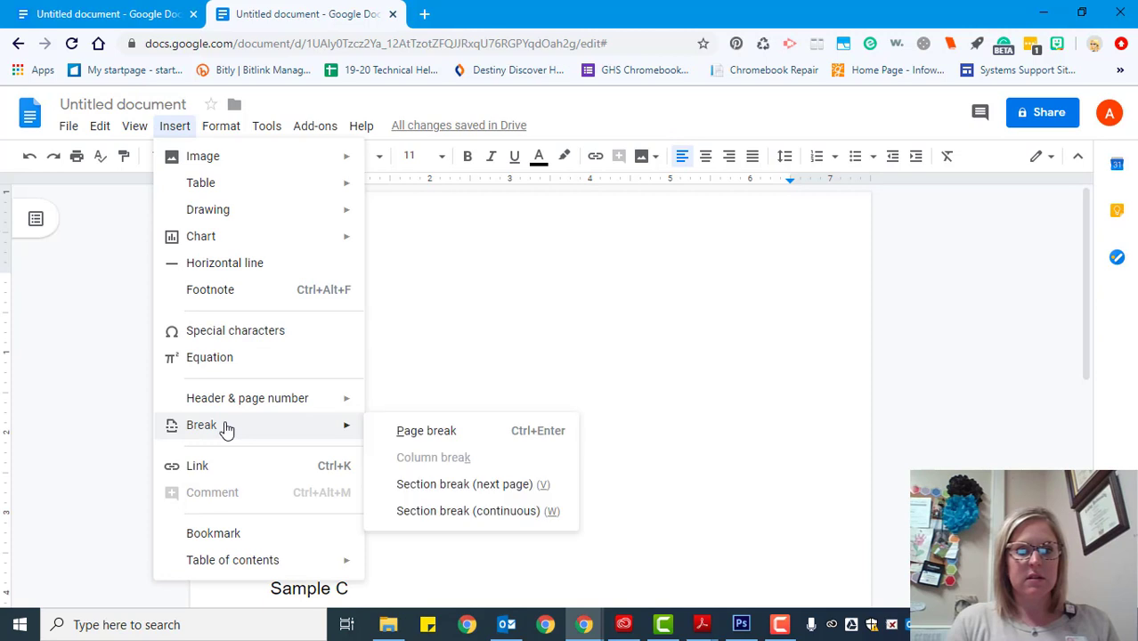
{"action": "left_click", "coordinate": [432, 437]}
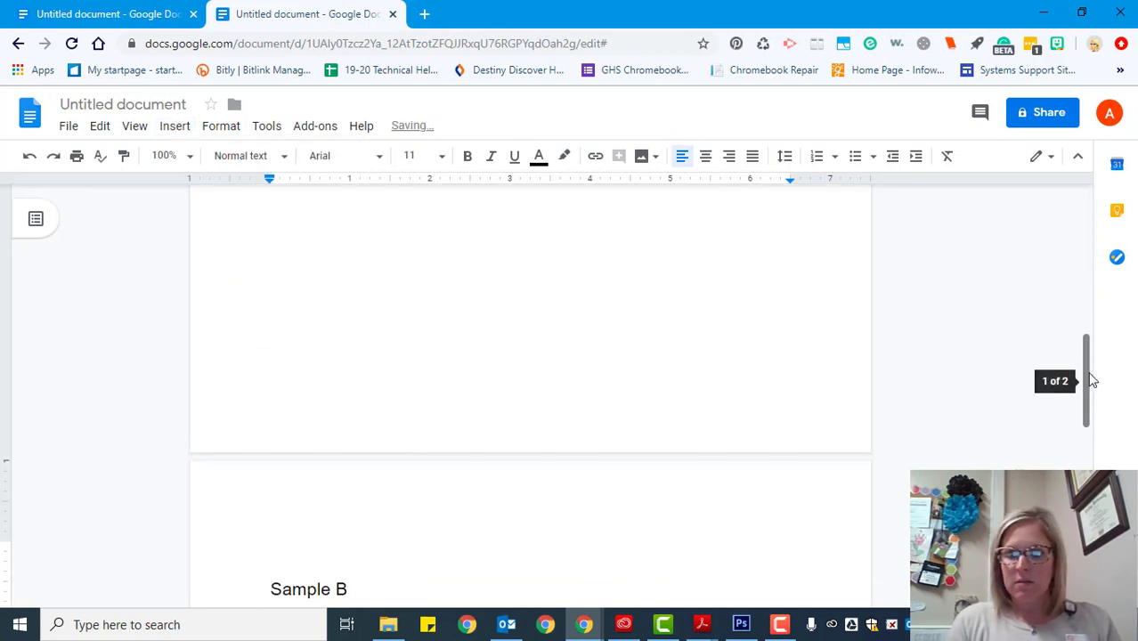
- Insert a page break on the line below Sample B to move Sample C to its own page
{"action": "left_click_drag", "start_coordinate": [1090, 381], "coordinate": [1098, 451]}
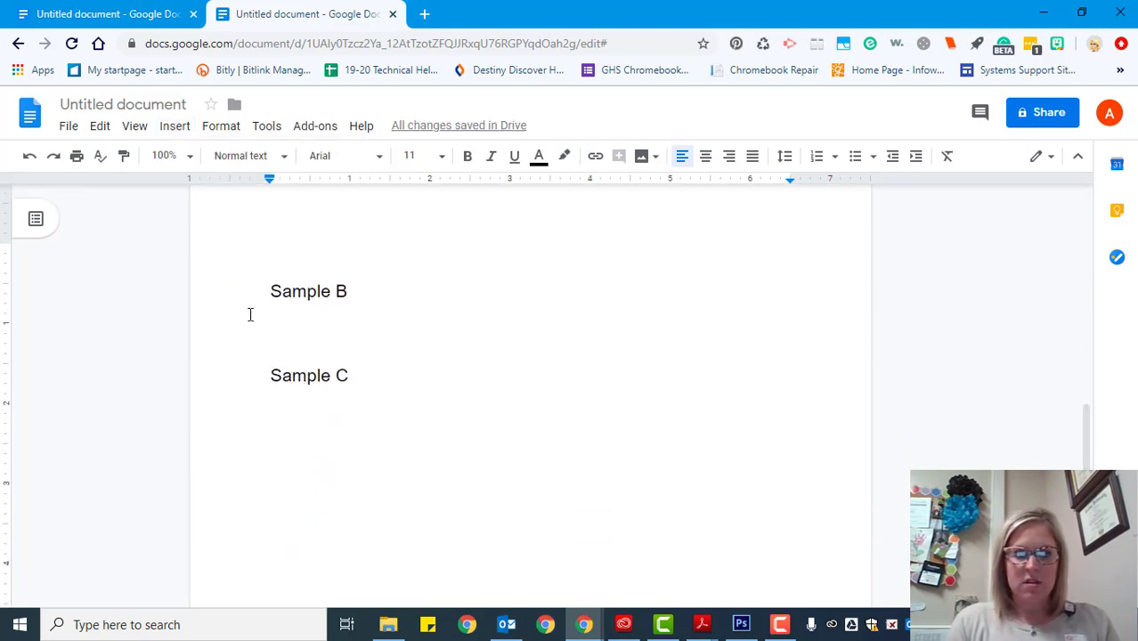
{"action": "left_click", "coordinate": [281, 320]}
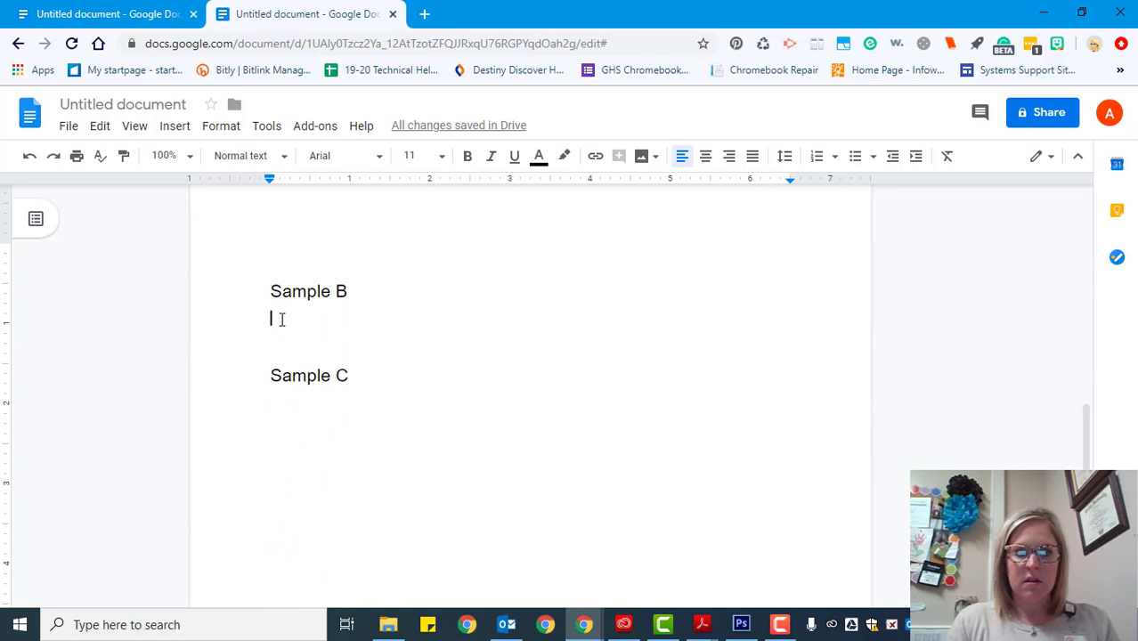
{"action": "left_click", "coordinate": [175, 127]}
{"action": "mouse_move", "coordinate": [211, 426]}
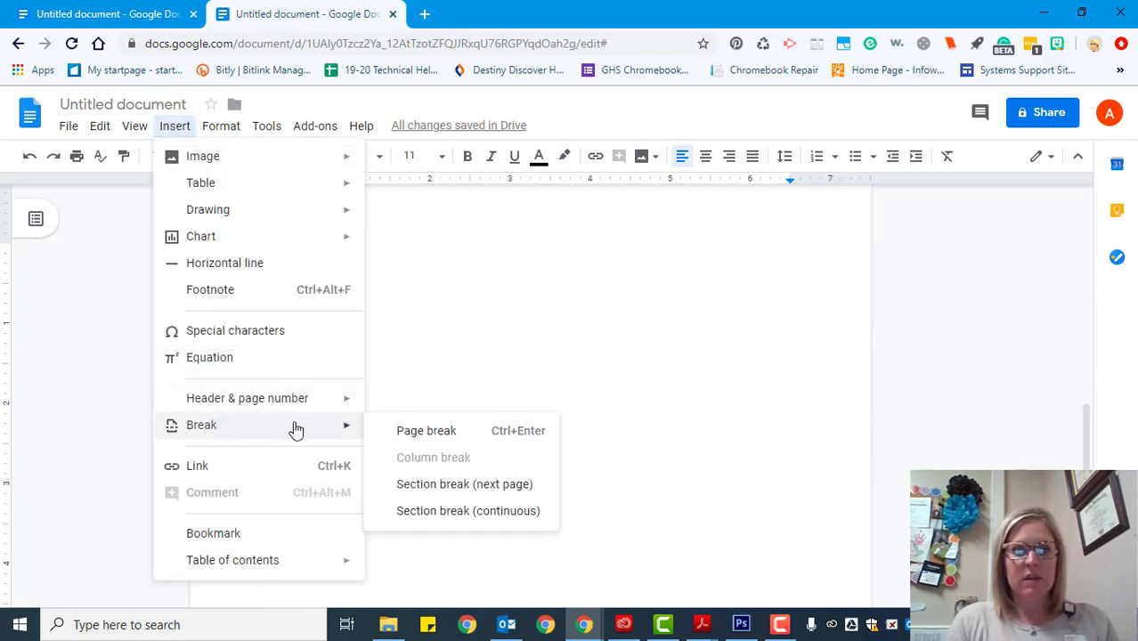
{"action": "left_click", "coordinate": [415, 437]}
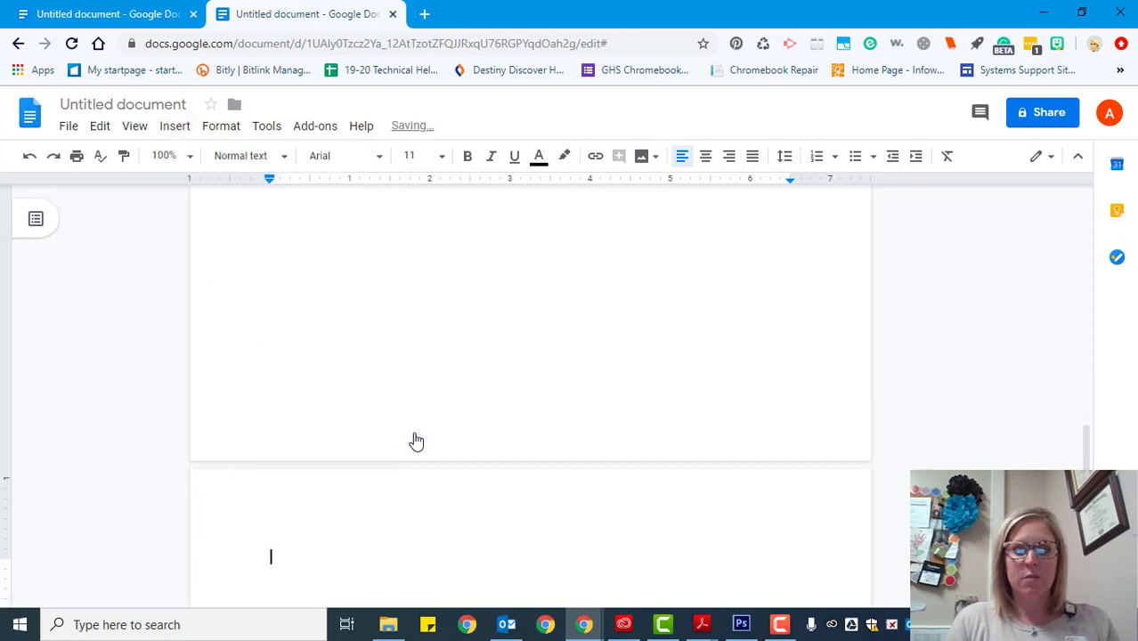
{"action": "left_click", "coordinate": [174, 126]}
{"action": "mouse_move", "coordinate": [193, 432]}
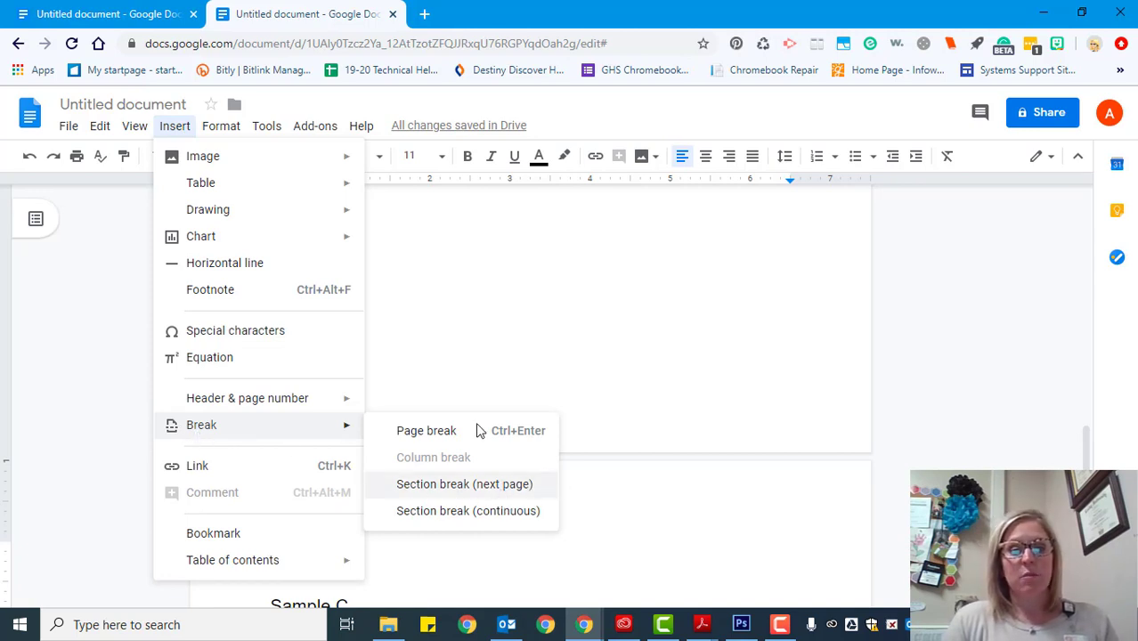
{"action": "left_click", "coordinate": [868, 389]}
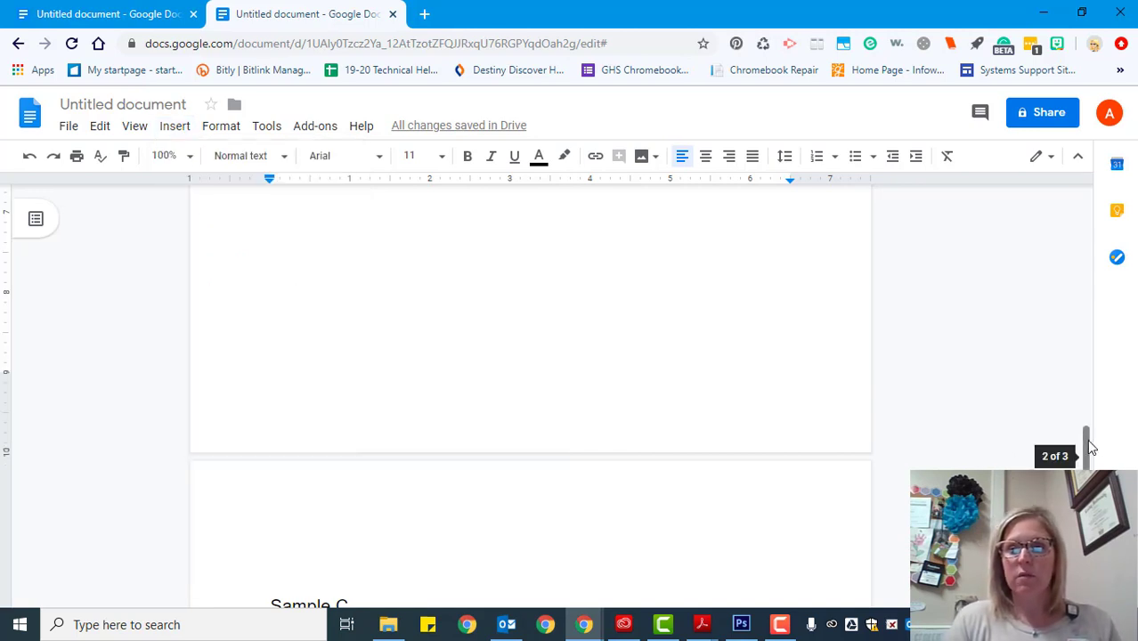
- Insert a page break on the blank line above the Sample A heading so the first page is empty
{"action": "left_click_drag", "start_coordinate": [1085, 439], "coordinate": [1044, 200]}
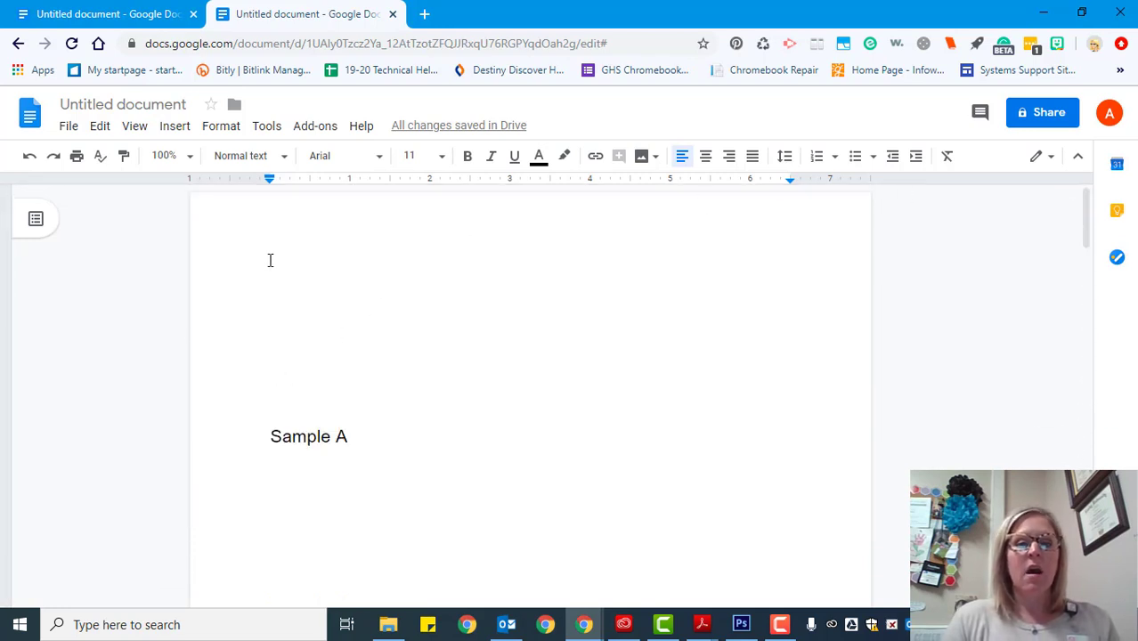
{"action": "left_click", "coordinate": [276, 309]}
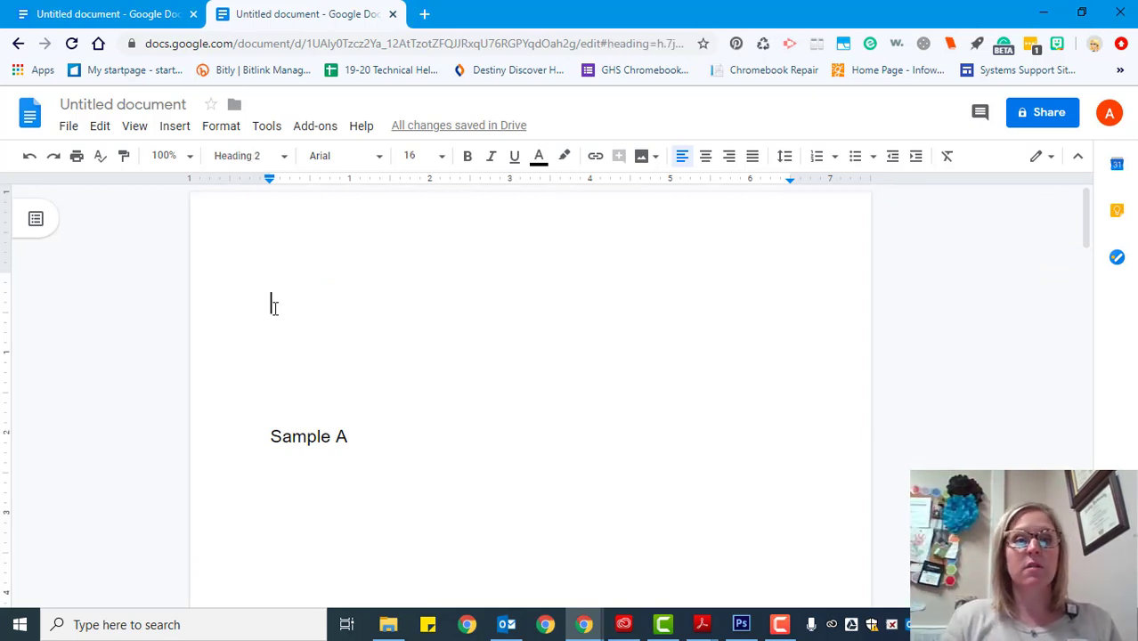
{"action": "left_click", "coordinate": [188, 132]}
{"action": "mouse_move", "coordinate": [229, 433]}
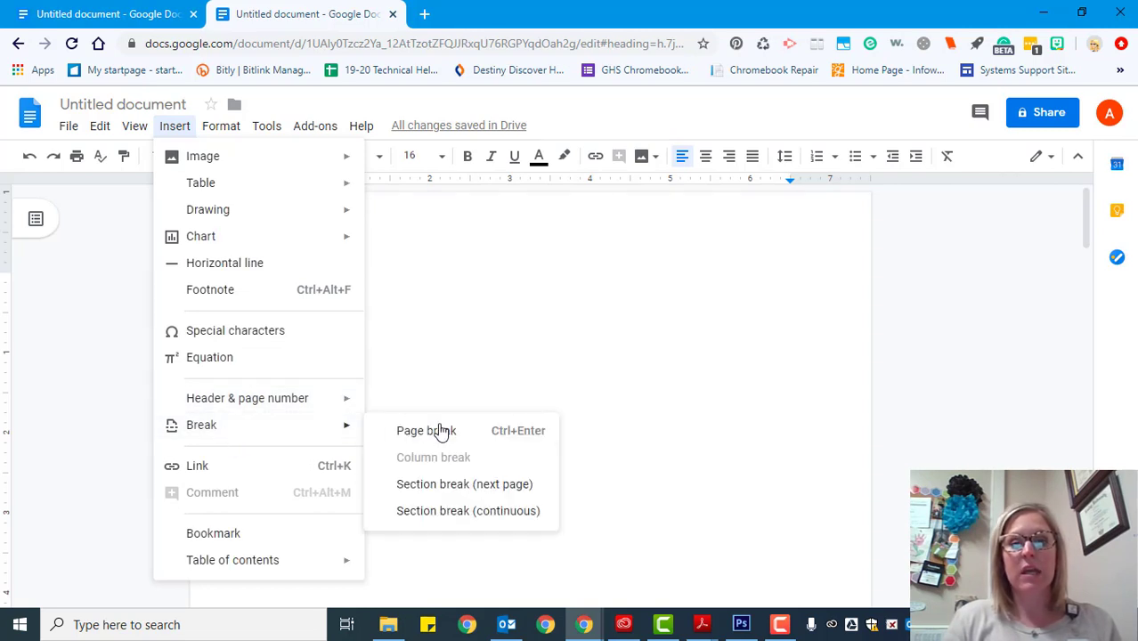
{"action": "left_click", "coordinate": [443, 432]}
{"action": "scroll", "coordinate": [446, 449], "scroll_direction": "down", "scroll_amount": 3}
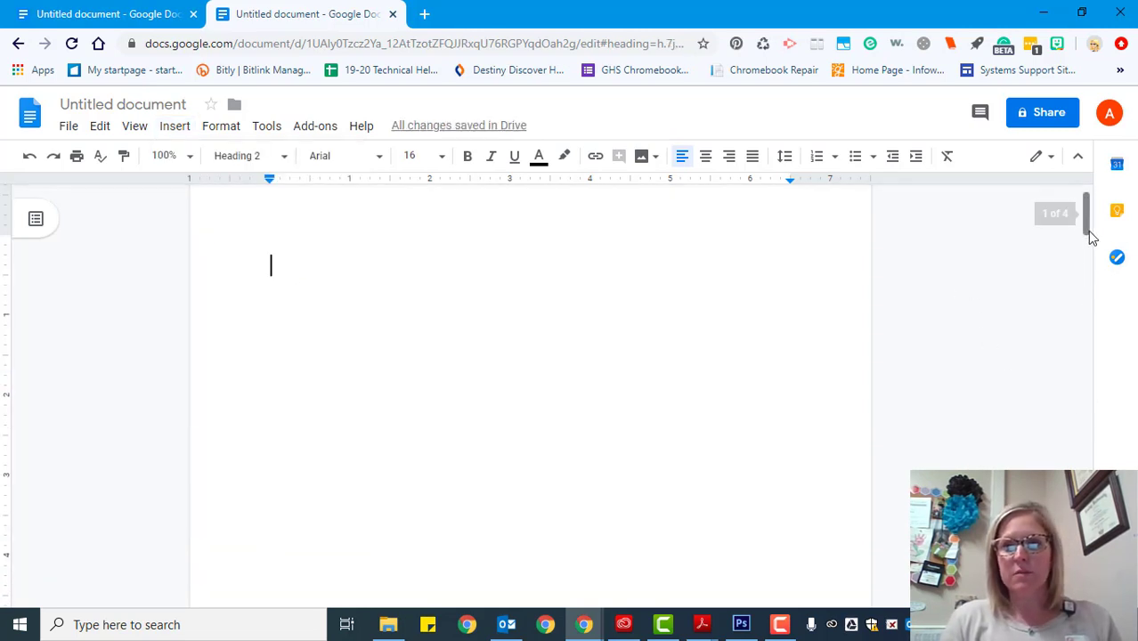
- Insert a table of contents with page numbers on the empty first page and delete it again
{"action": "left_click_drag", "start_coordinate": [1088, 231], "coordinate": [1086, 190]}
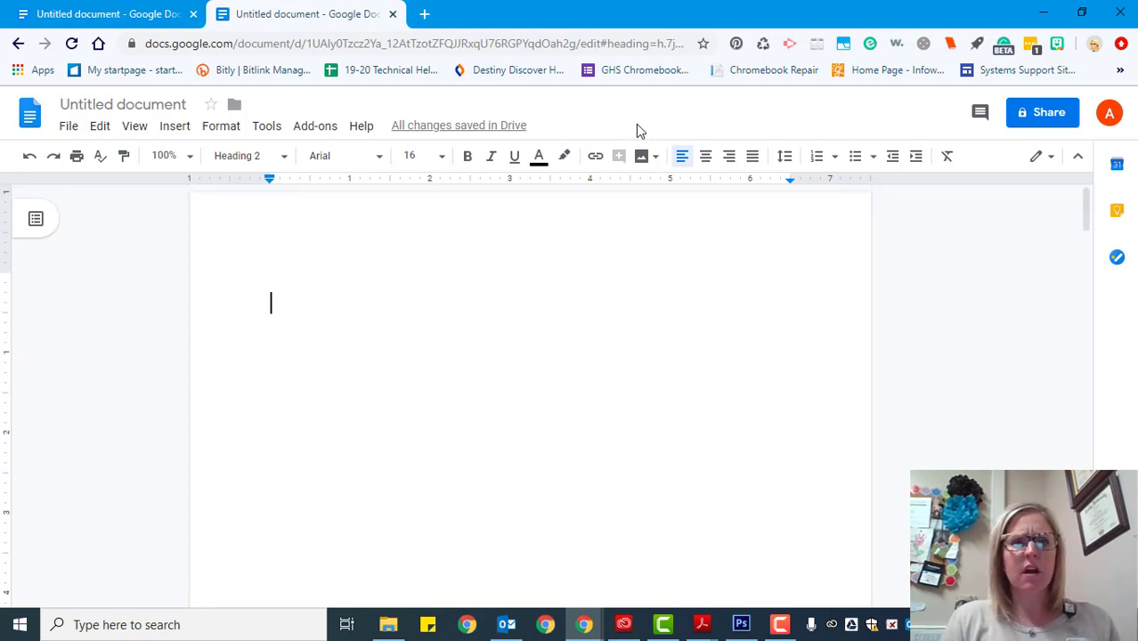
{"action": "left_click", "coordinate": [172, 127]}
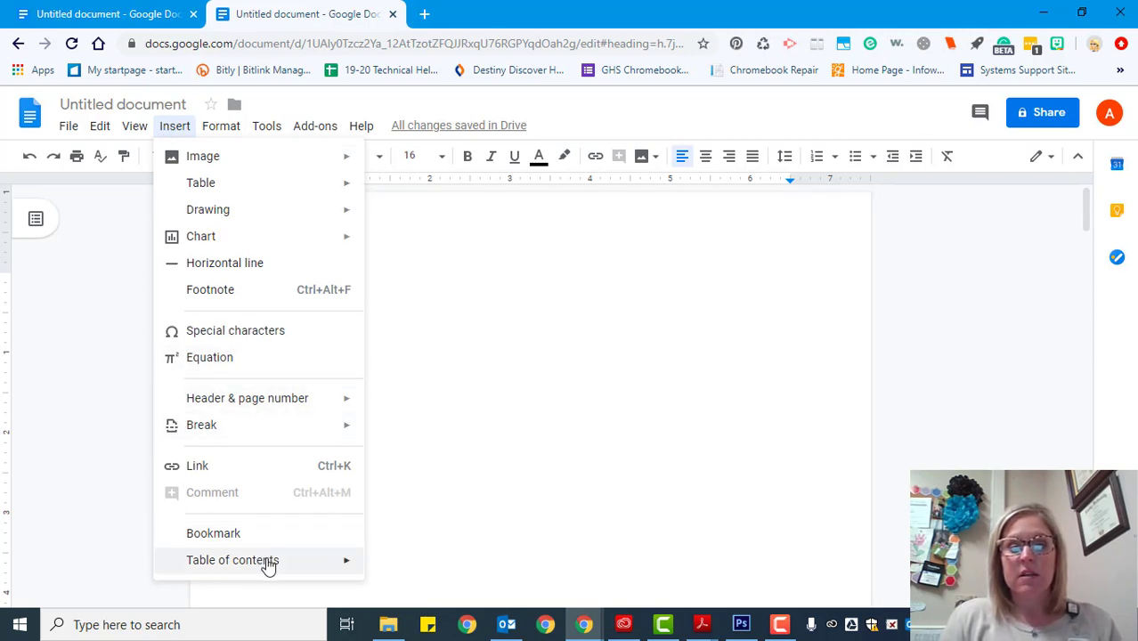
{"action": "mouse_move", "coordinate": [267, 563]}
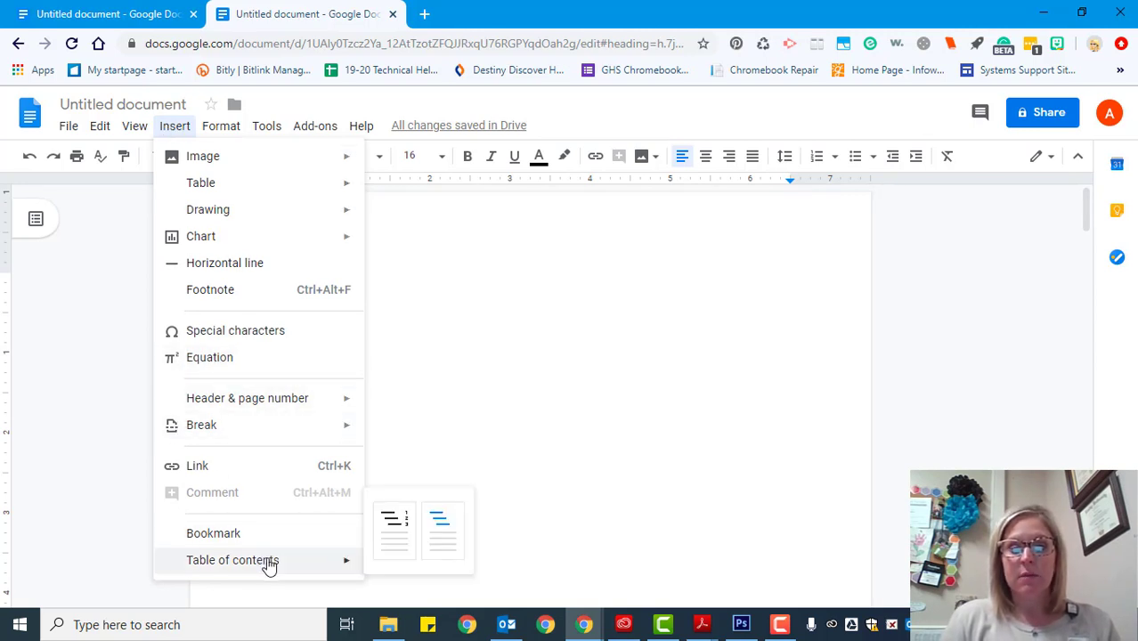
{"action": "left_click", "coordinate": [393, 530]}
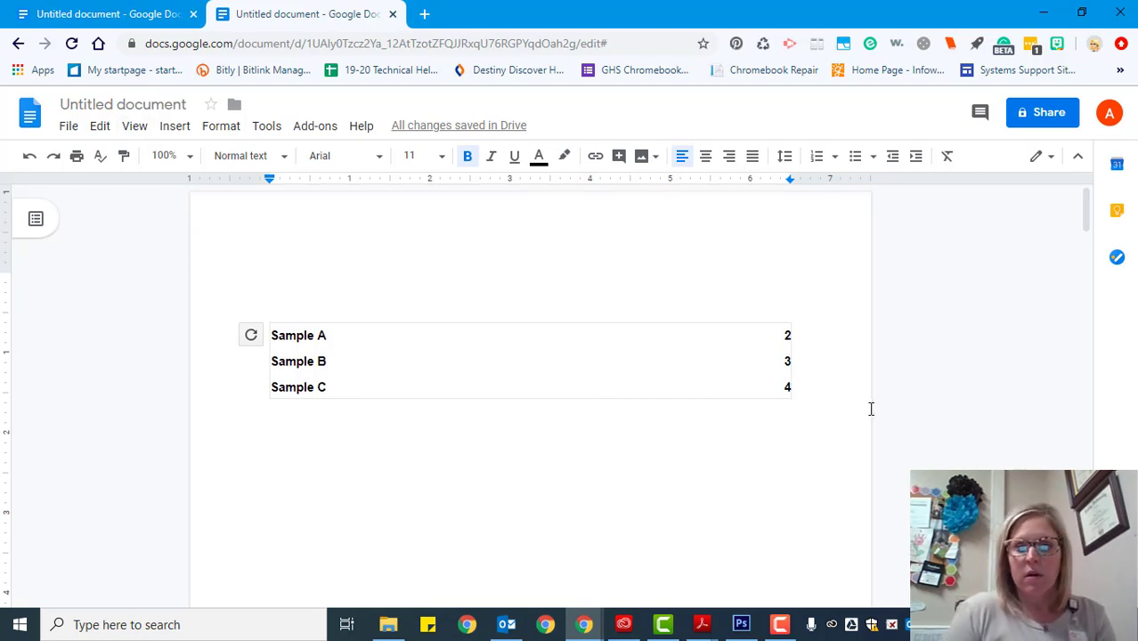
{"action": "left_click", "coordinate": [643, 371]}
{"action": "key", "text": "Delete"}
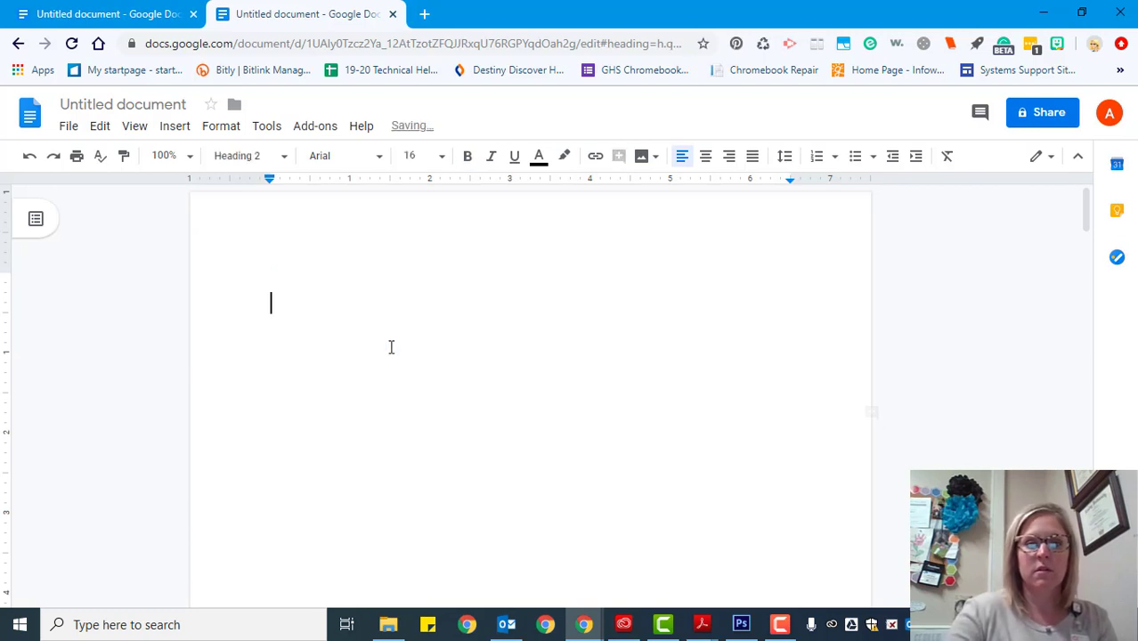
- Insert a table of contents with blue links on the first page and follow its Sample A link
{"action": "left_click", "coordinate": [175, 127]}
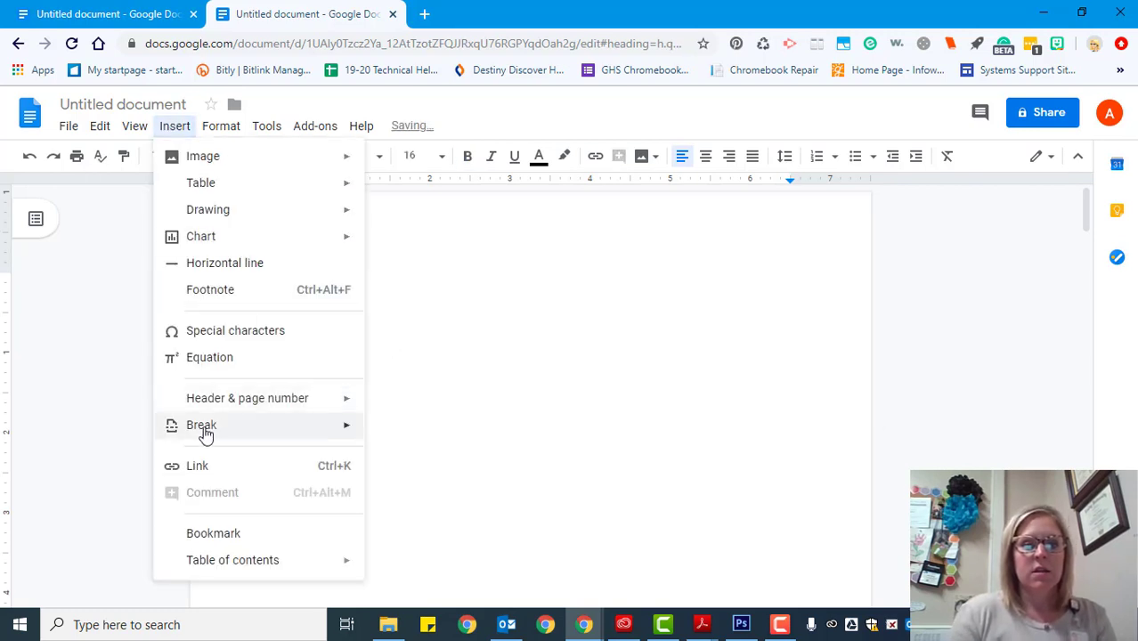
{"action": "mouse_move", "coordinate": [338, 568]}
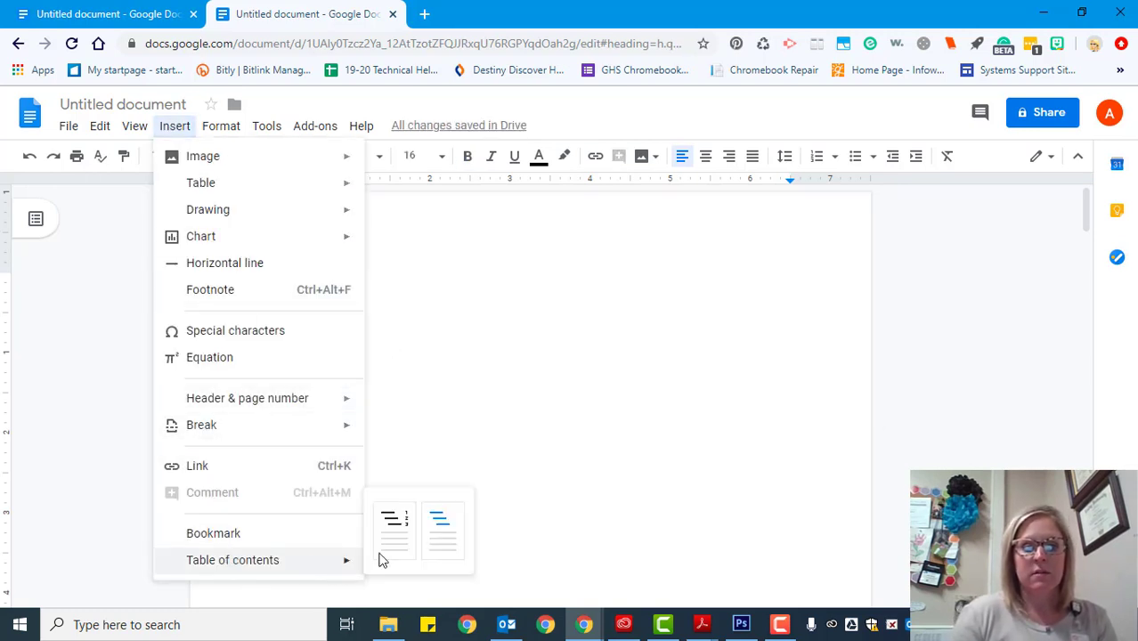
{"action": "left_click", "coordinate": [442, 531]}
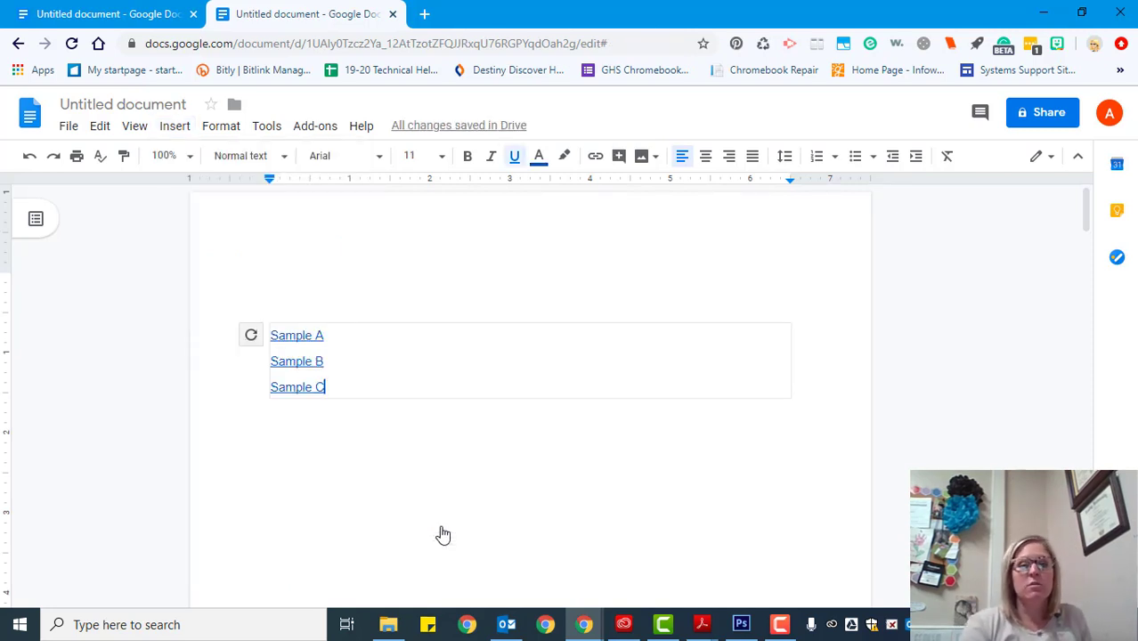
{"action": "left_click", "coordinate": [299, 335]}
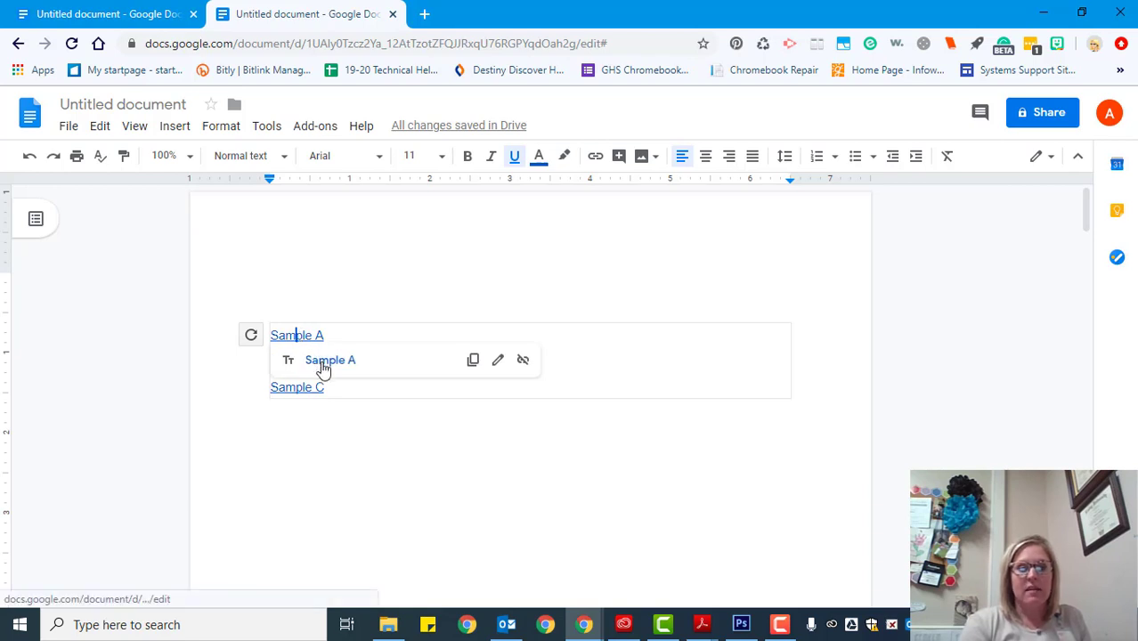
{"action": "left_click", "coordinate": [323, 361]}
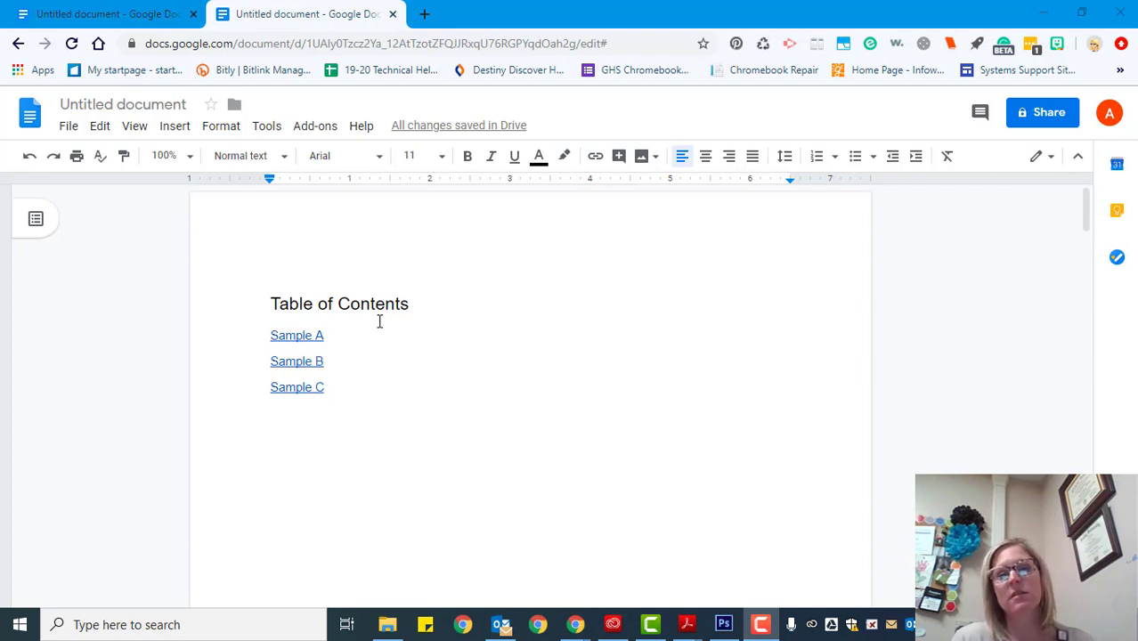
- Add a bookmark at the start of the "Table of Contents" heading on the first page
{"action": "left_click", "coordinate": [268, 303]}
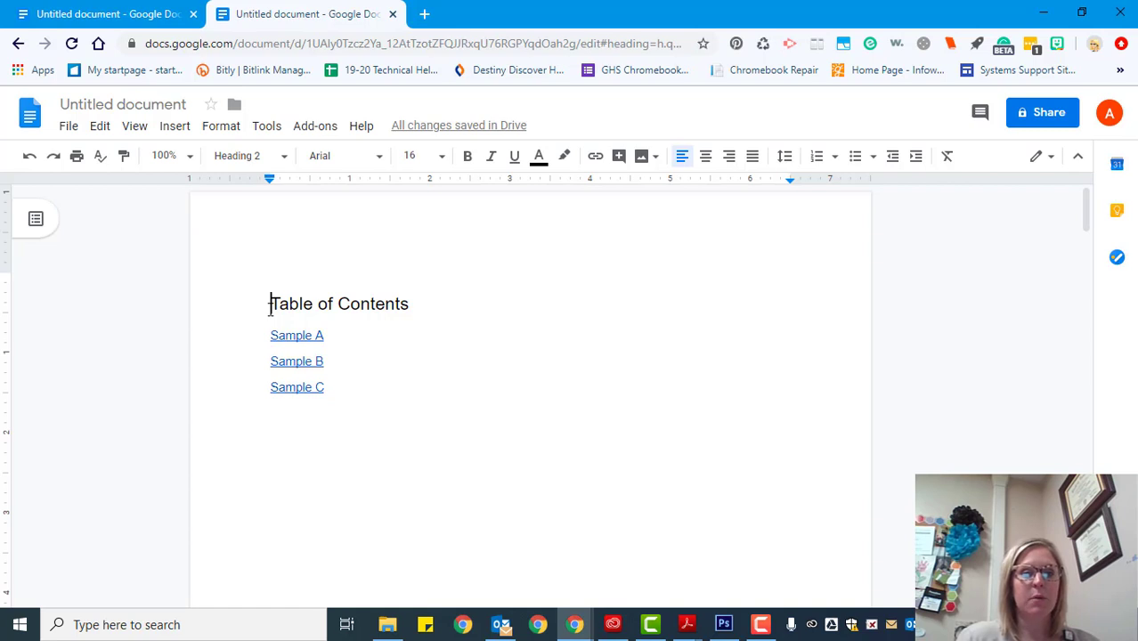
{"action": "left_click", "coordinate": [176, 126]}
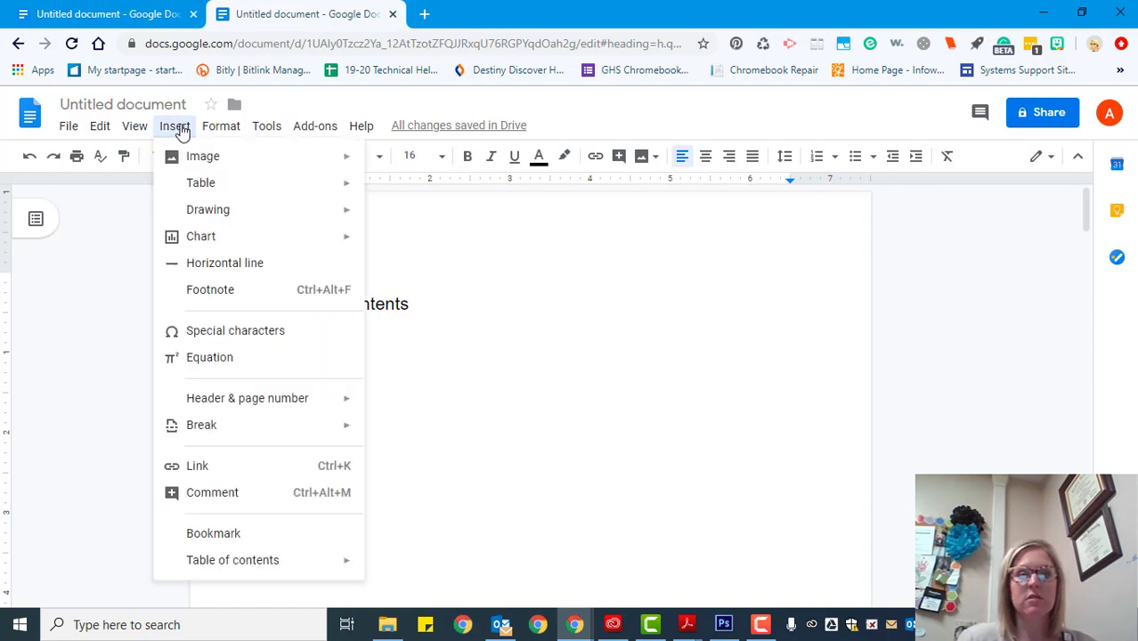
{"action": "left_click", "coordinate": [206, 540]}
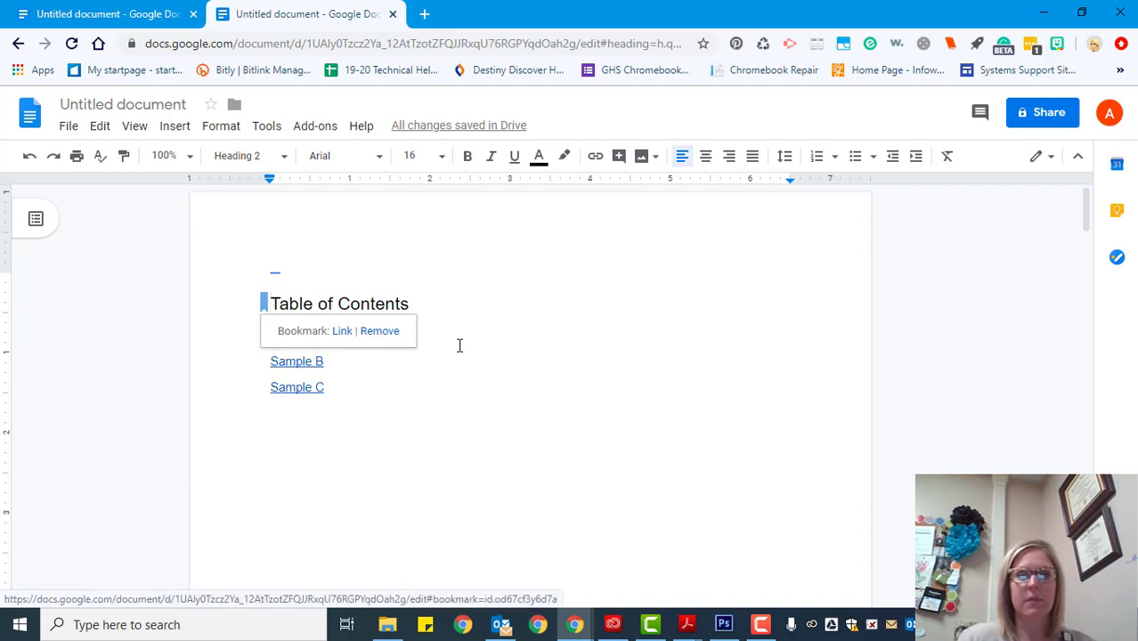
- Add the text "Table of Contents" on a new line near the end of the Sample A page
{"action": "left_click_drag", "start_coordinate": [1086, 201], "coordinate": [1084, 369]}
{"action": "left_click", "coordinate": [251, 430]}
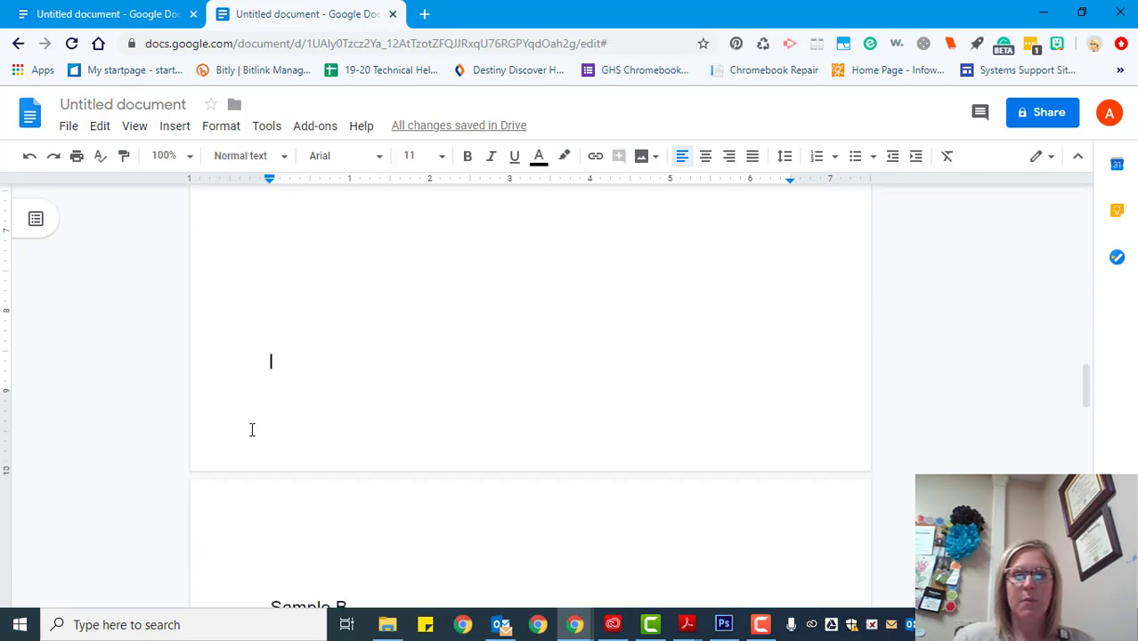
{"action": "key", "text": "Return"}
{"action": "key", "text": "Return"}
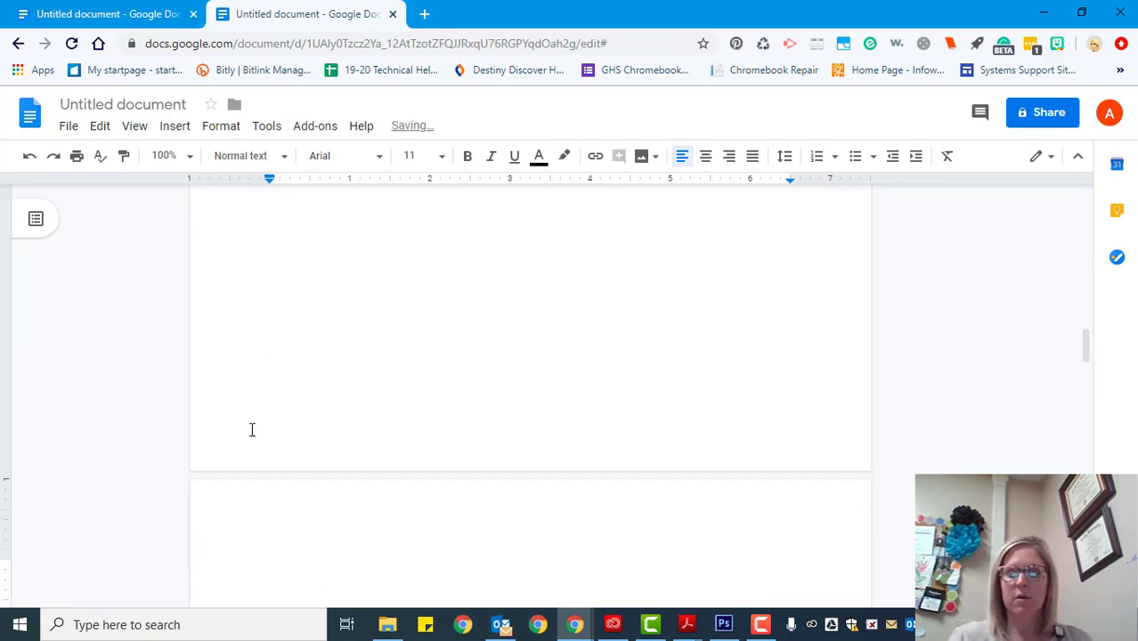
{"action": "key", "text": "BackSpace"}
{"action": "type", "text": "Table of"}
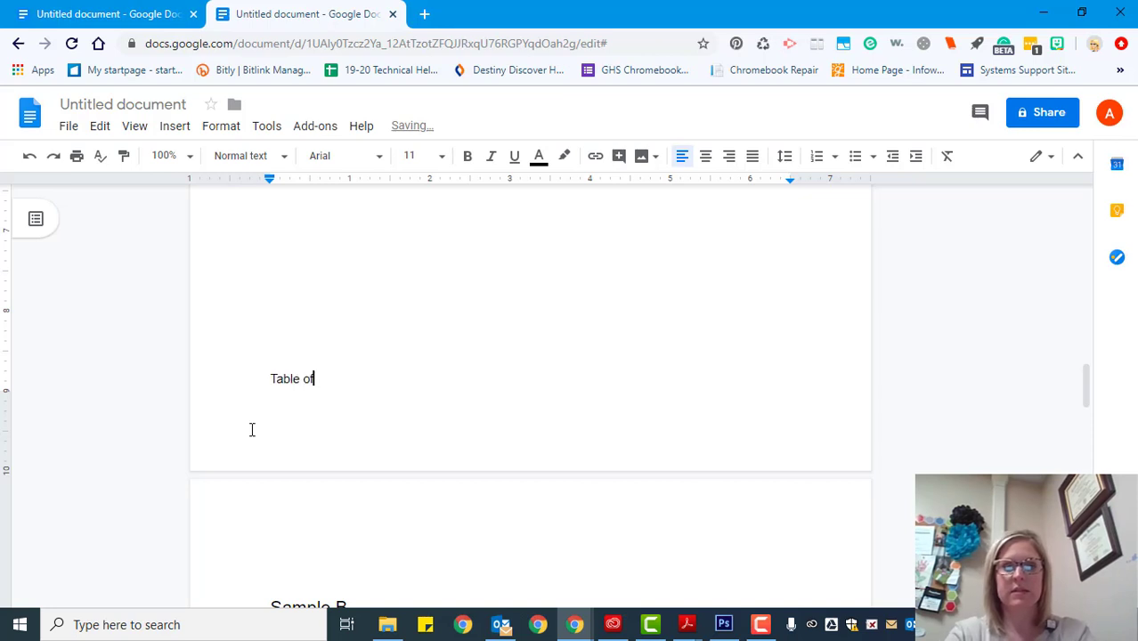
{"action": "type", "text": " Contents"}
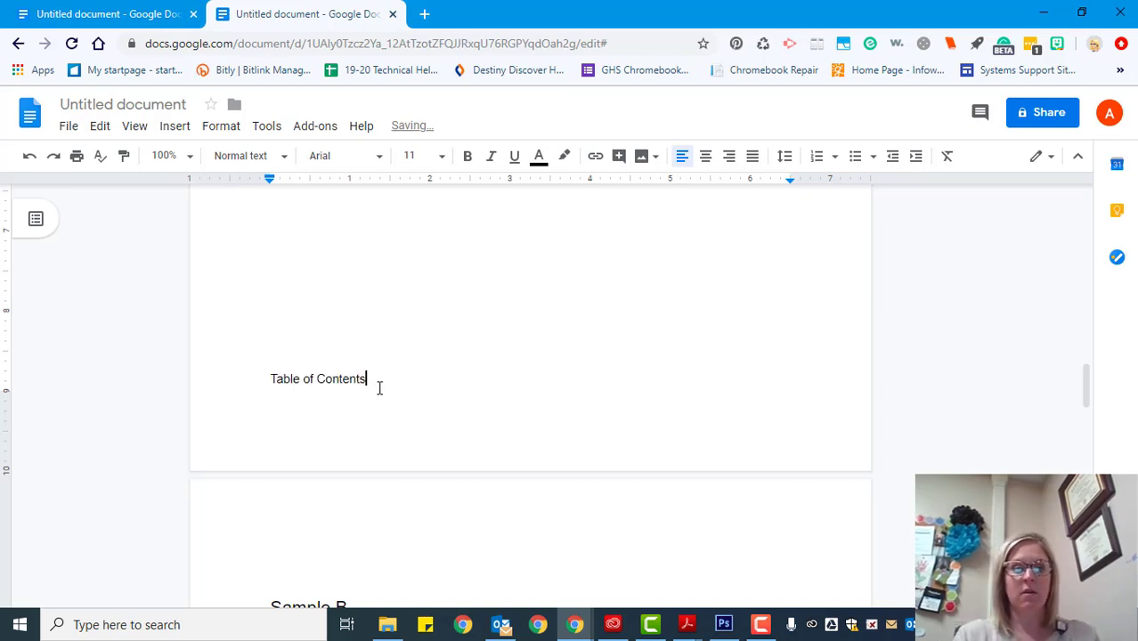
- Link the "Table of Contents" text at the end of the Sample A page to the Table of Contents bookmark
{"action": "left_click_drag", "start_coordinate": [366, 379], "coordinate": [273, 377]}
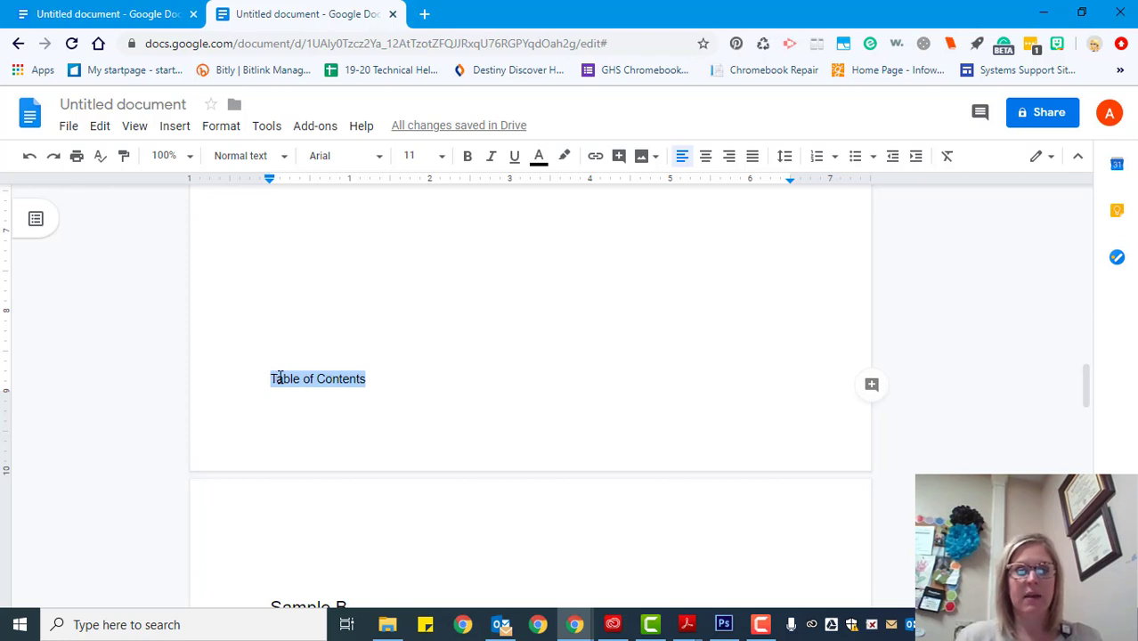
{"action": "right_click", "coordinate": [280, 379]}
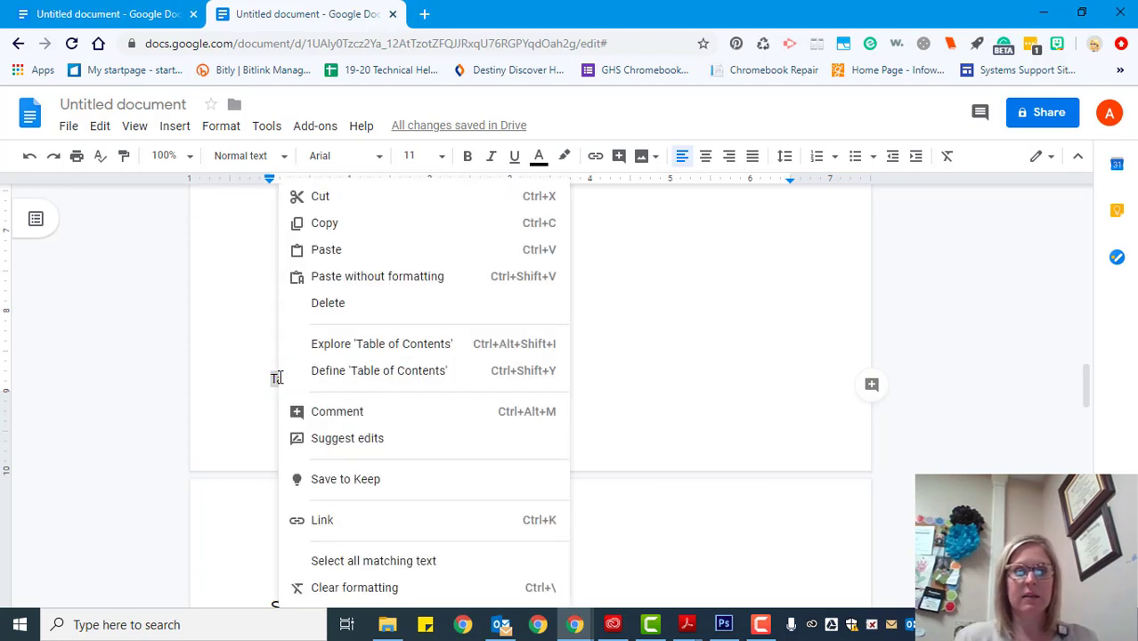
{"action": "left_click", "coordinate": [343, 520]}
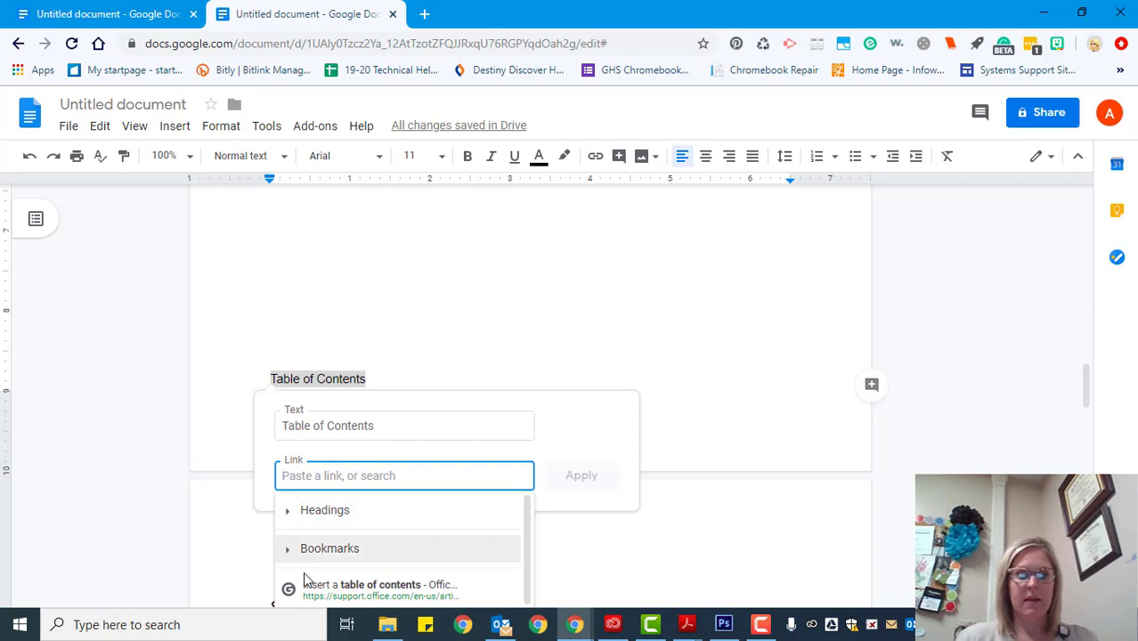
{"action": "left_click", "coordinate": [291, 549]}
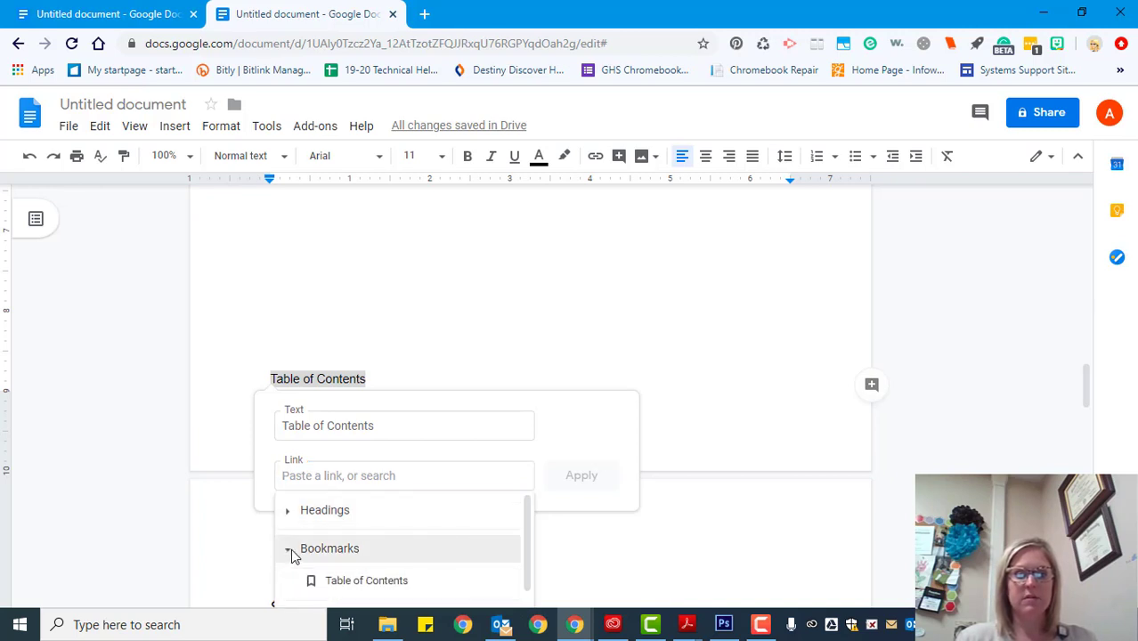
{"action": "left_click", "coordinate": [388, 580]}
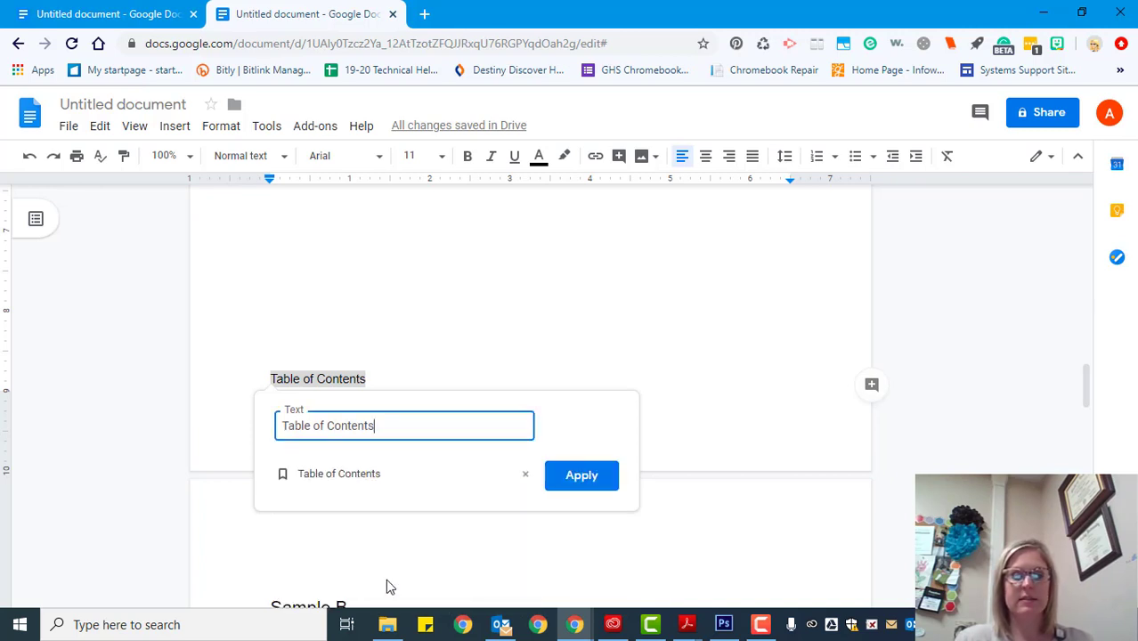
{"action": "left_click", "coordinate": [604, 475]}
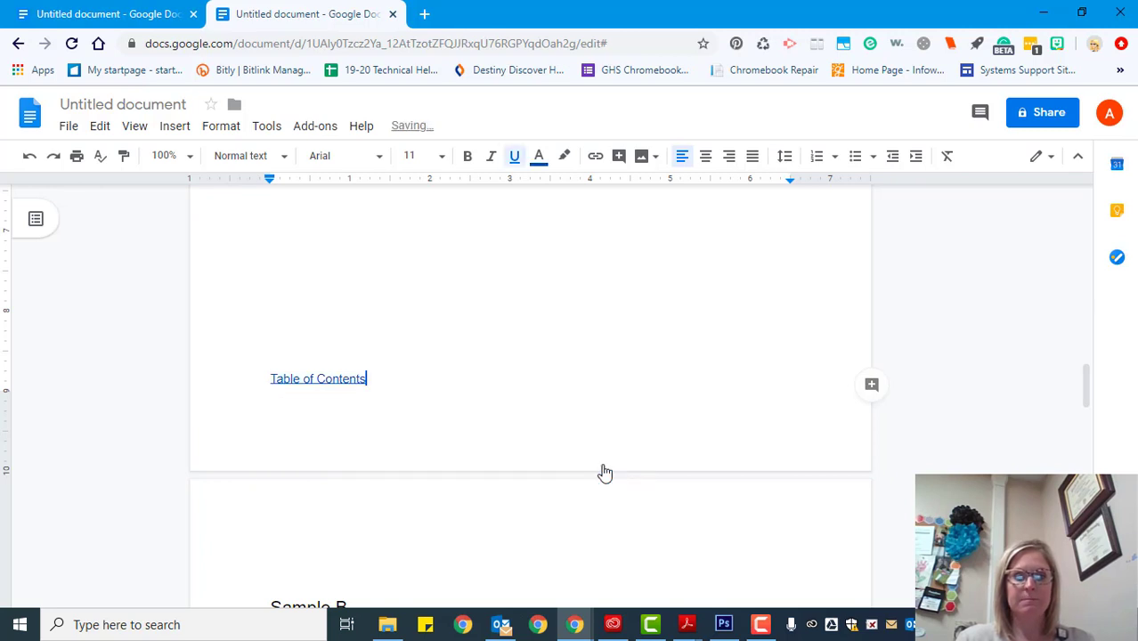
- Follow the new Table of Contents link on the Sample A page to test its jump to the bookmark
{"action": "left_click", "coordinate": [529, 354]}
{"action": "left_click", "coordinate": [297, 376]}
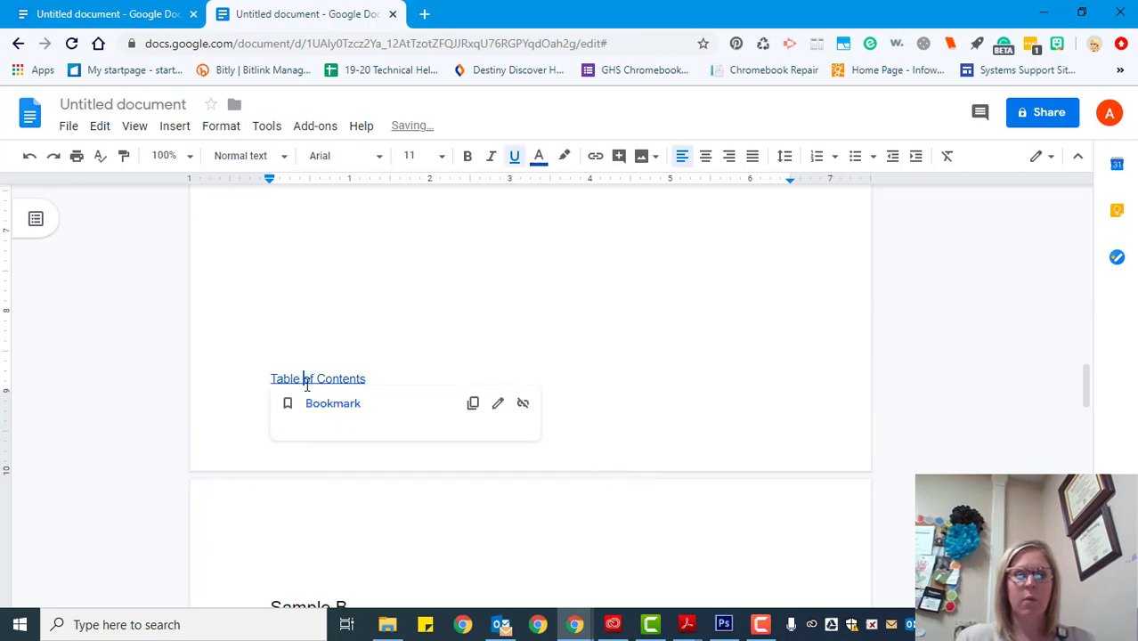
{"action": "left_click", "coordinate": [335, 410]}
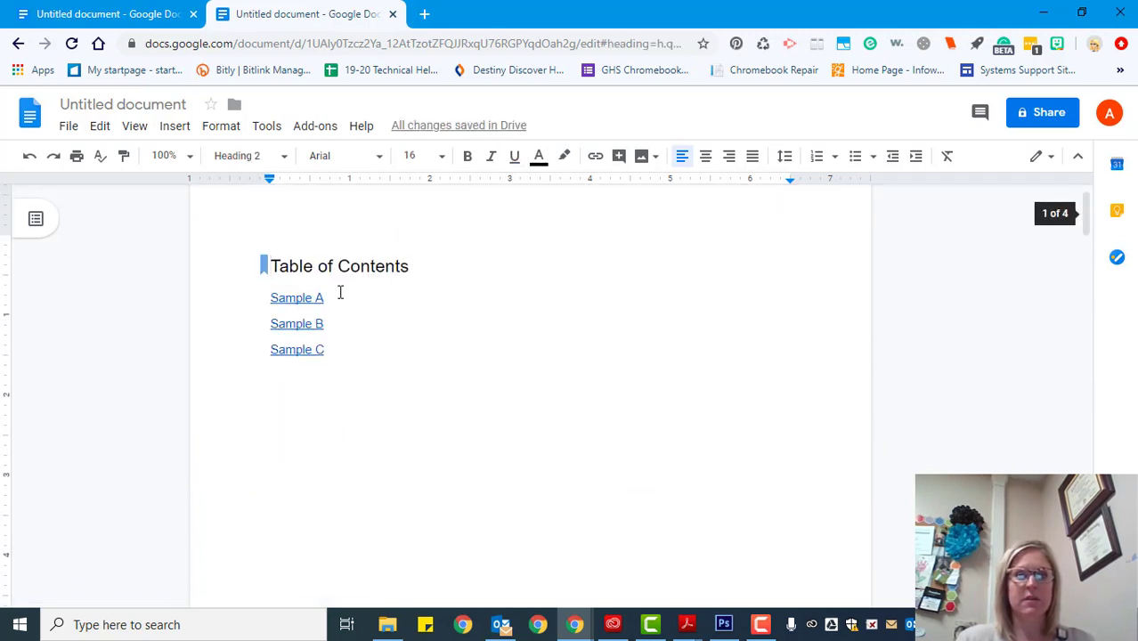